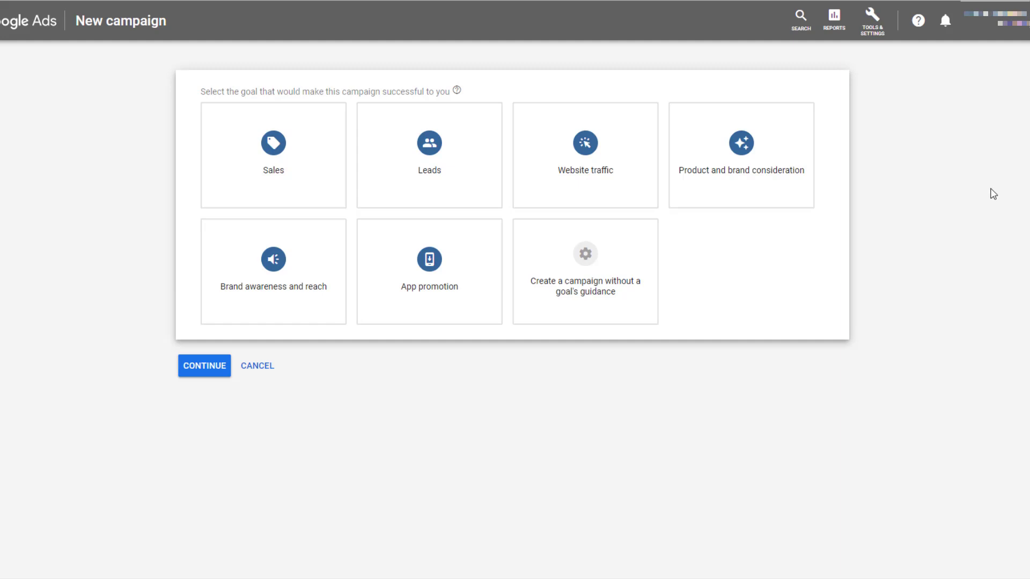
Check the linked YouTube channel details on the Linked accounts page of tools and settings.
{"action": "left_click", "coordinate": [870, 34]}
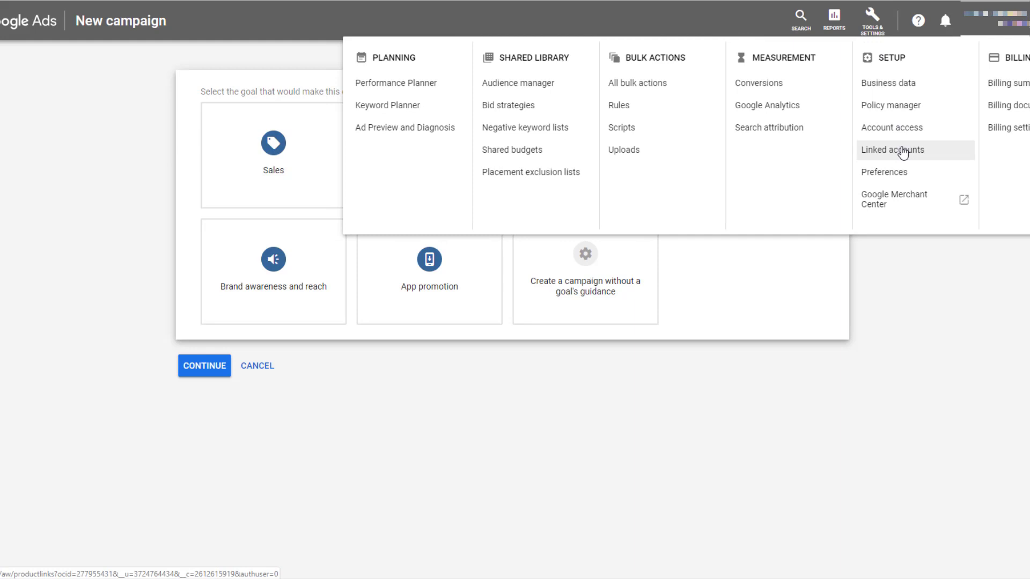
{"action": "left_click", "coordinate": [924, 151]}
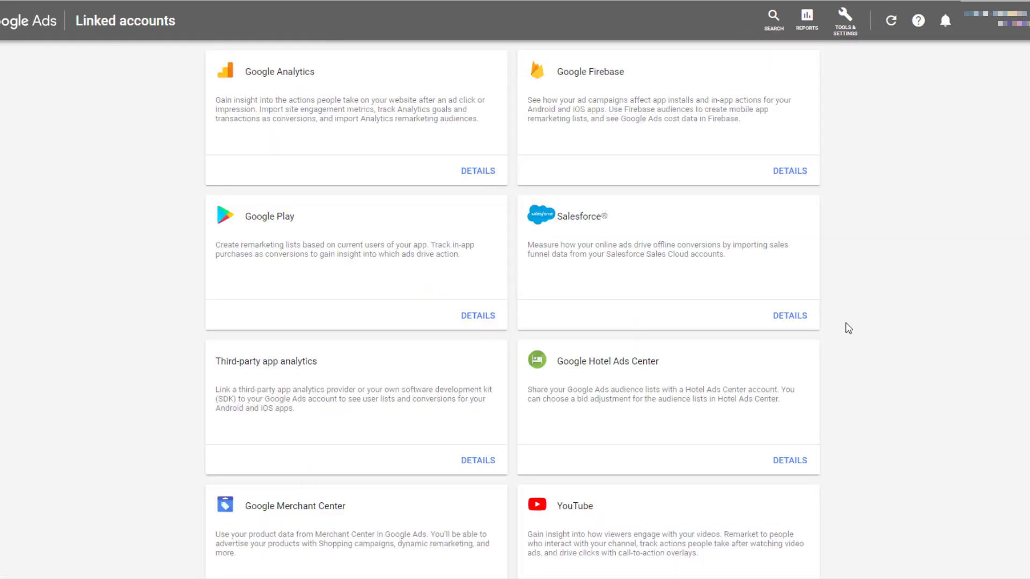
{"action": "scroll", "coordinate": [848, 328], "scroll_direction": "down", "scroll_amount": 2}
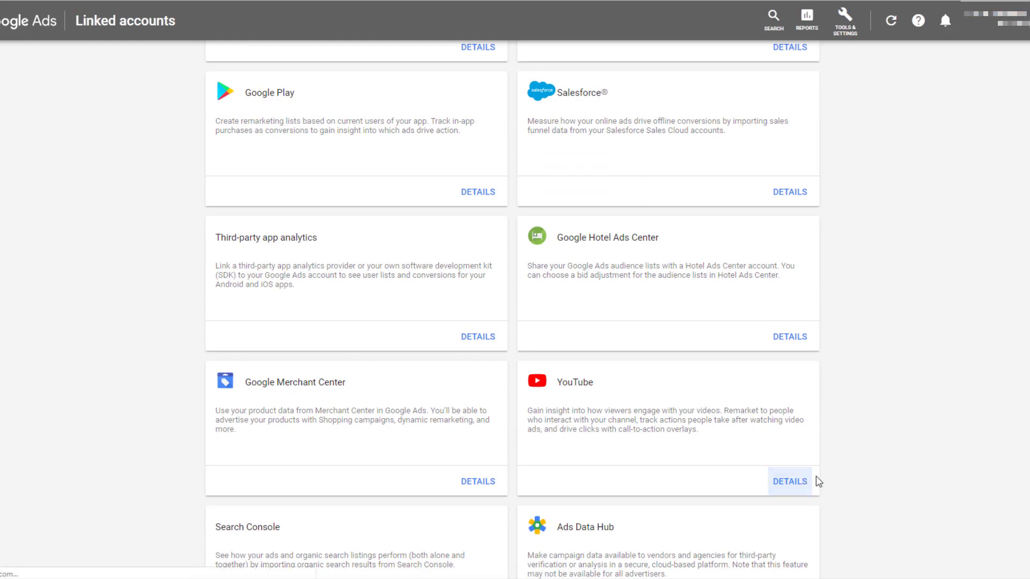
{"action": "left_click", "coordinate": [790, 481]}
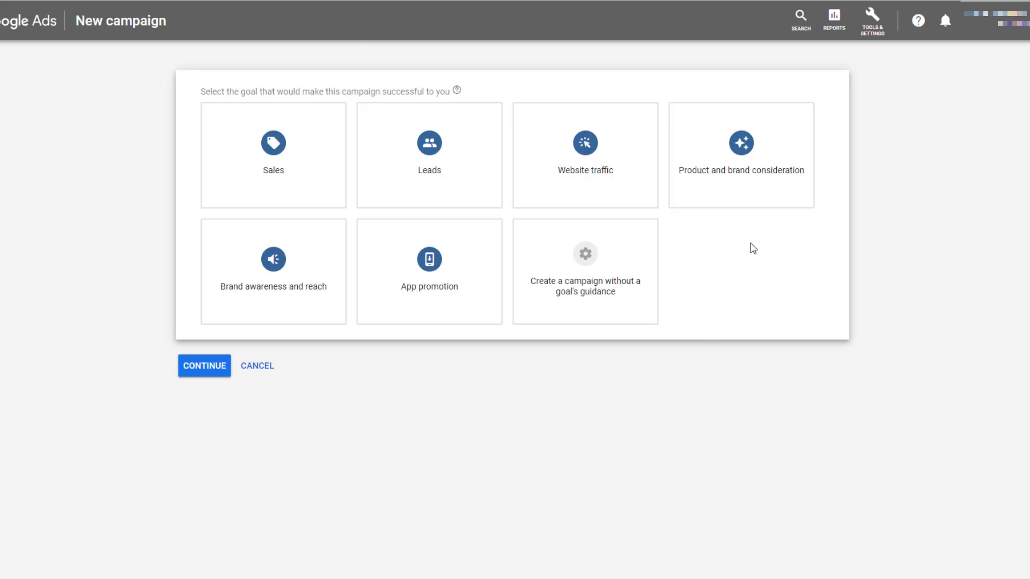
{"action": "mouse_move", "coordinate": [766, 207]}
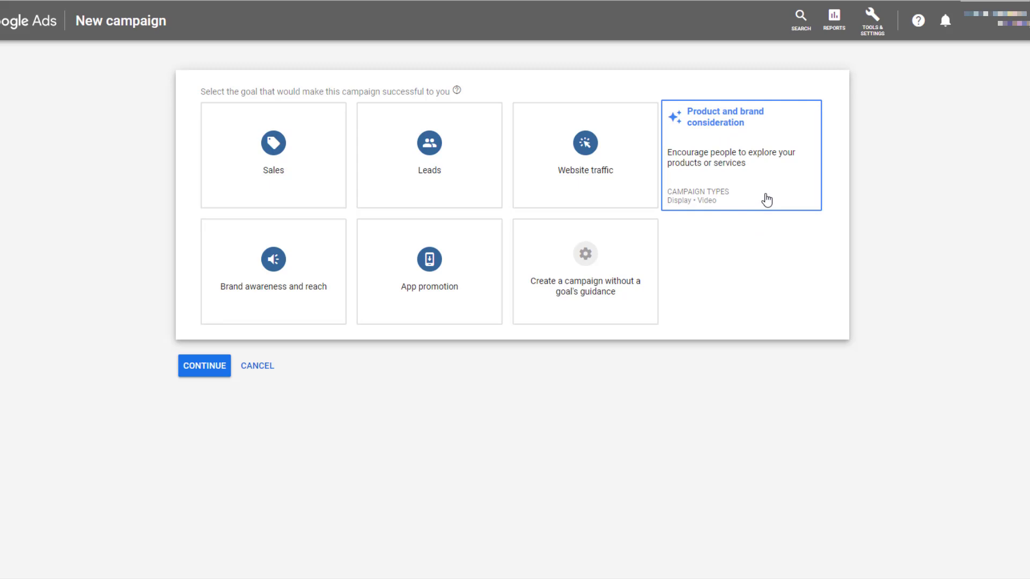
{"action": "mouse_move", "coordinate": [294, 302]}
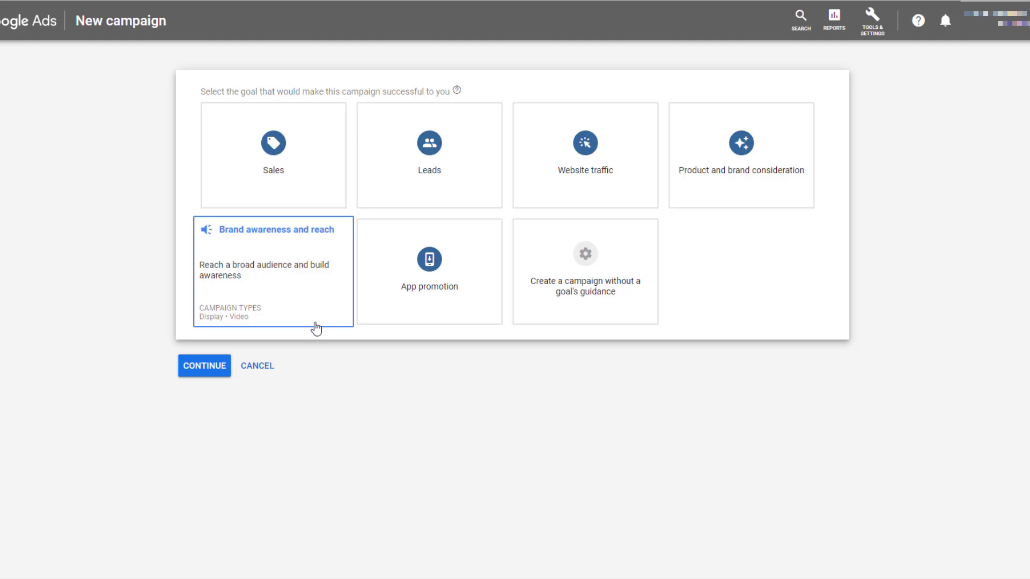
{"action": "mouse_move", "coordinate": [629, 322]}
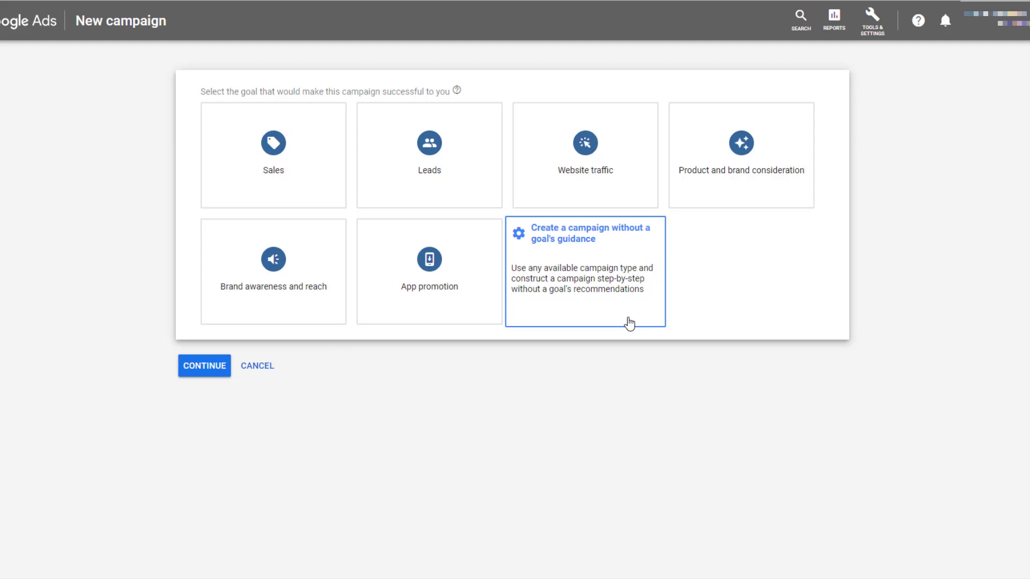
Start a no-goal Video campaign with the Ad sequence subtype and continue to settings.
{"action": "left_click", "coordinate": [629, 322]}
{"action": "left_click", "coordinate": [691, 325]}
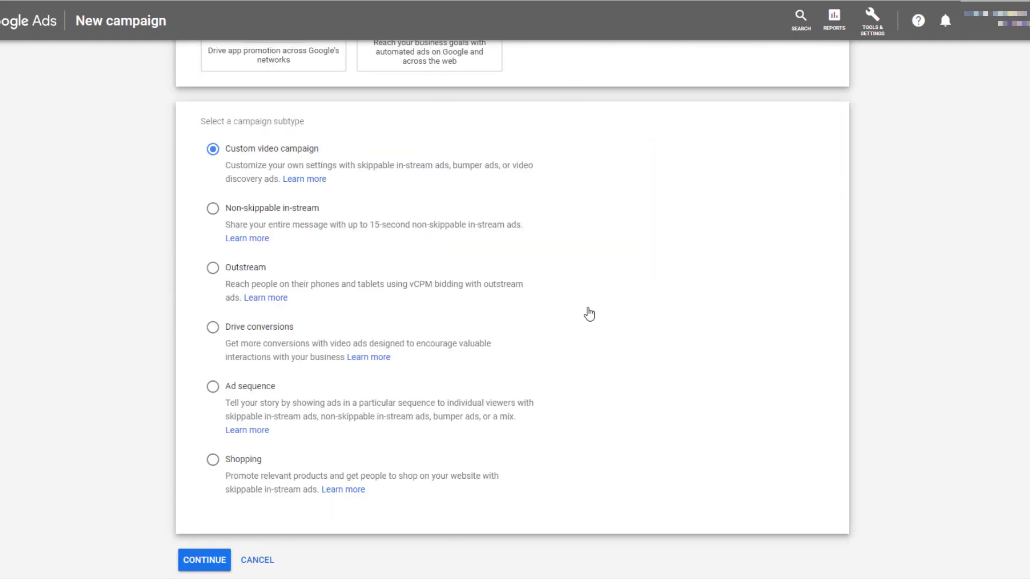
{"action": "left_click", "coordinate": [252, 393]}
{"action": "left_click", "coordinate": [206, 563]}
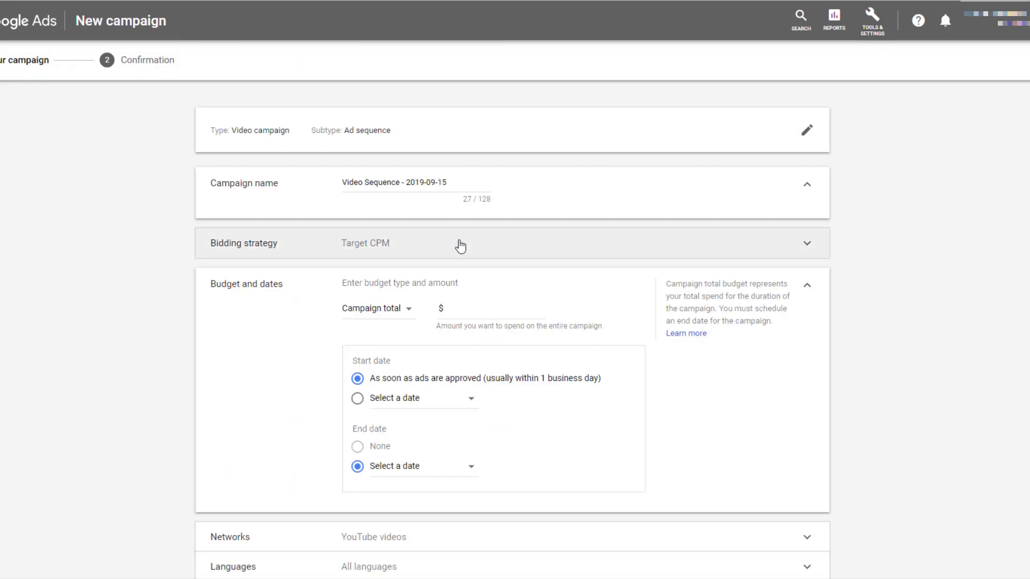
Review the available bid strategies, Maximum CPV and Target CPM, and keep Target CPM.
{"action": "left_click", "coordinate": [487, 241]}
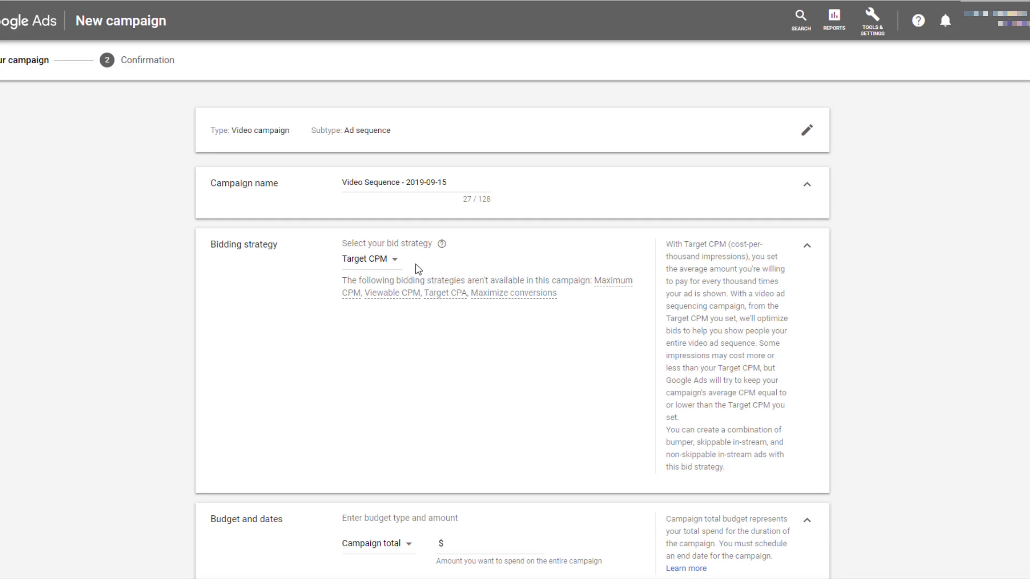
{"action": "left_click", "coordinate": [393, 263]}
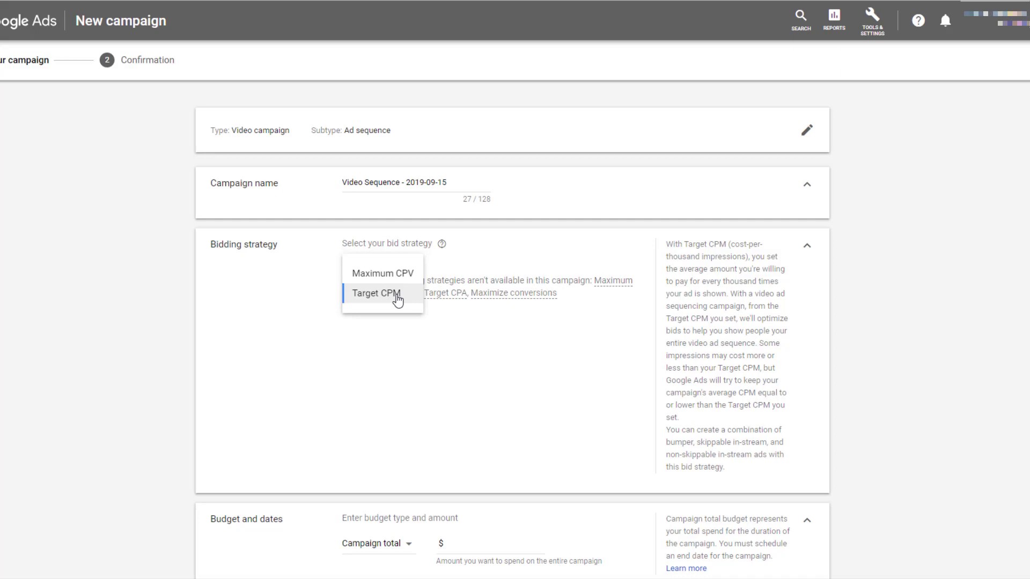
{"action": "scroll", "coordinate": [271, 346], "scroll_direction": "down", "scroll_amount": 6}
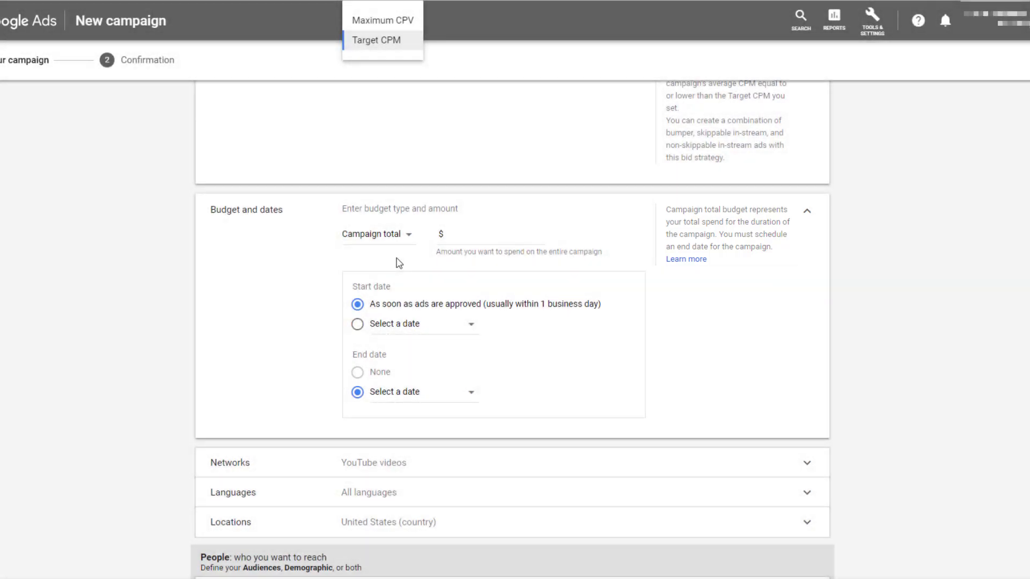
Switch the budget to Daily at $100.00 and expand the Networks section.
{"action": "left_click", "coordinate": [398, 241]}
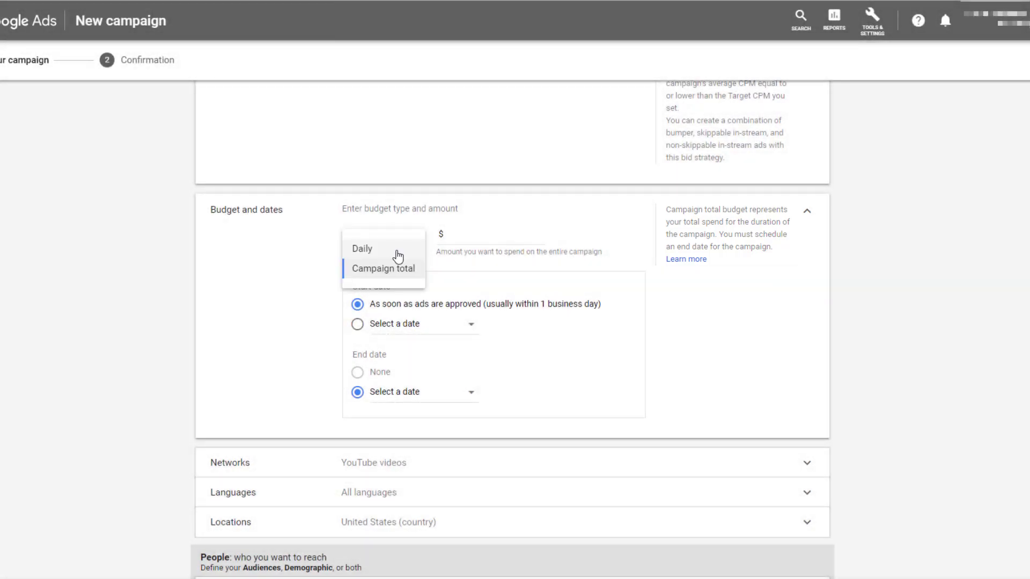
{"action": "left_click", "coordinate": [398, 248]}
{"action": "left_click", "coordinate": [465, 237]}
{"action": "type", "text": "100"}
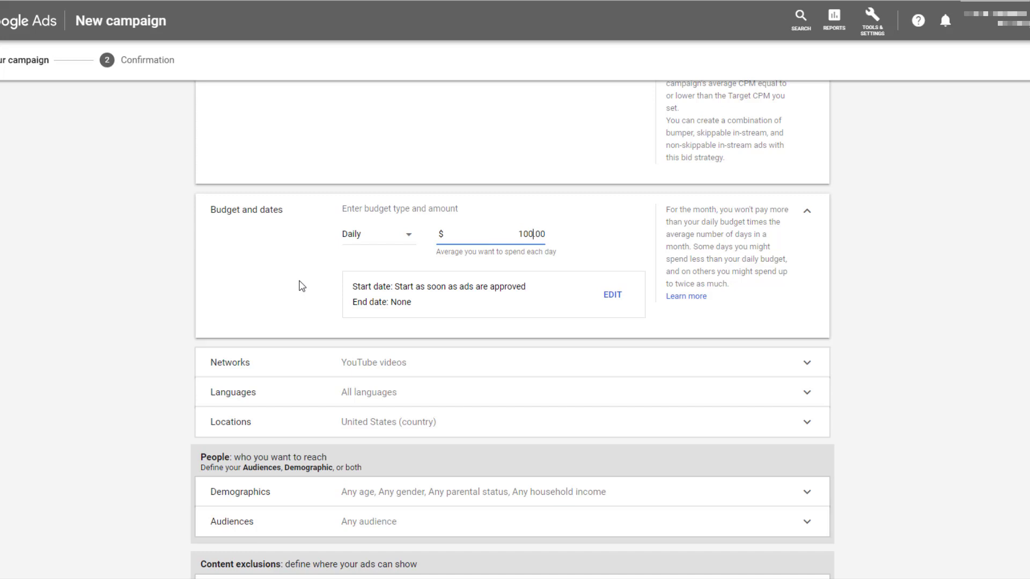
{"action": "scroll", "coordinate": [499, 244], "scroll_direction": "down", "scroll_amount": 2}
{"action": "left_click", "coordinate": [498, 245]}
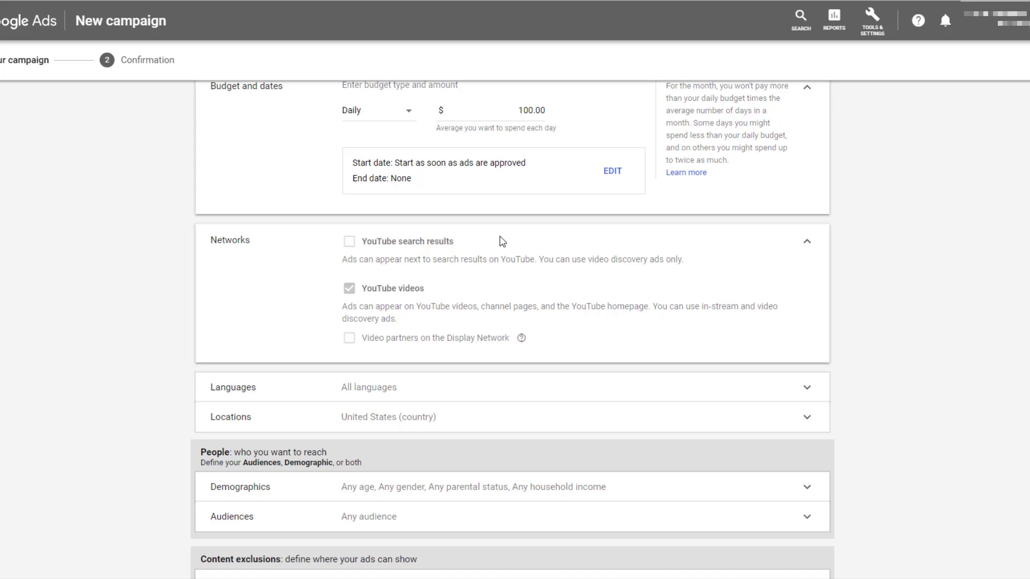
{"action": "scroll", "coordinate": [496, 254], "scroll_direction": "down", "scroll_amount": 3}
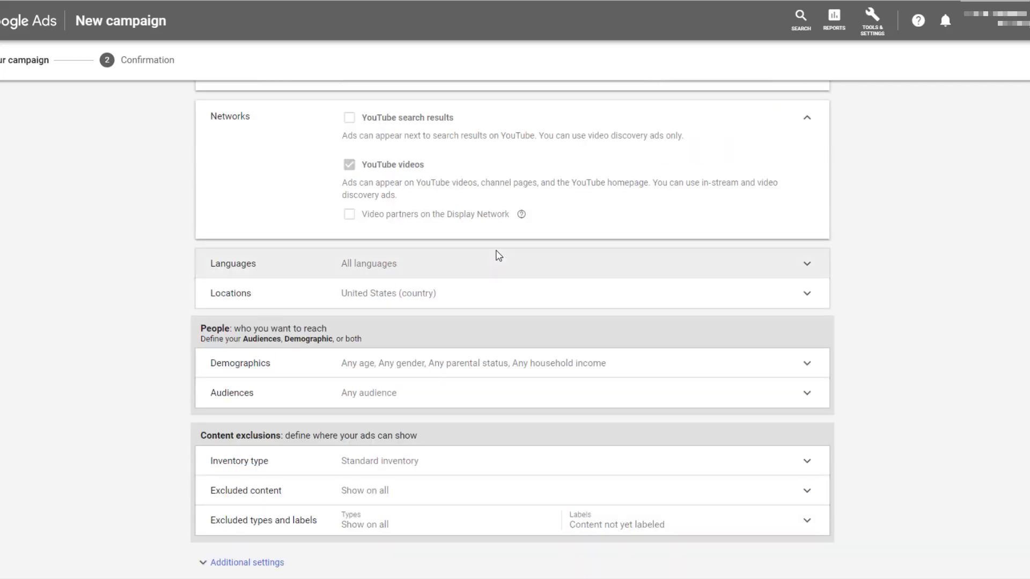
{"action": "scroll", "coordinate": [499, 255], "scroll_direction": "down", "scroll_amount": 1}
{"action": "scroll", "coordinate": [496, 256], "scroll_direction": "down", "scroll_amount": 1}
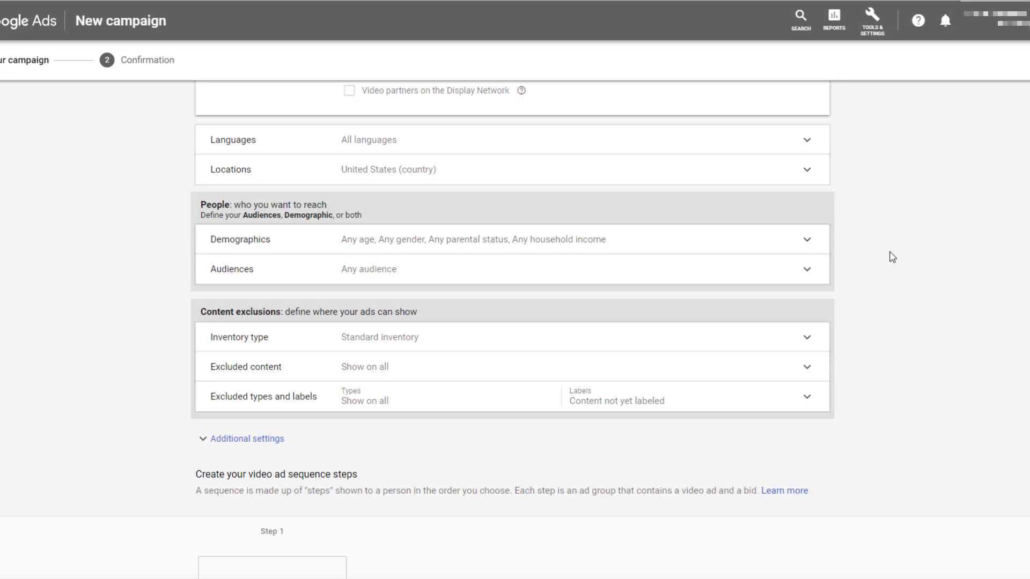
{"action": "scroll", "coordinate": [831, 298], "scroll_direction": "down", "scroll_amount": 3}
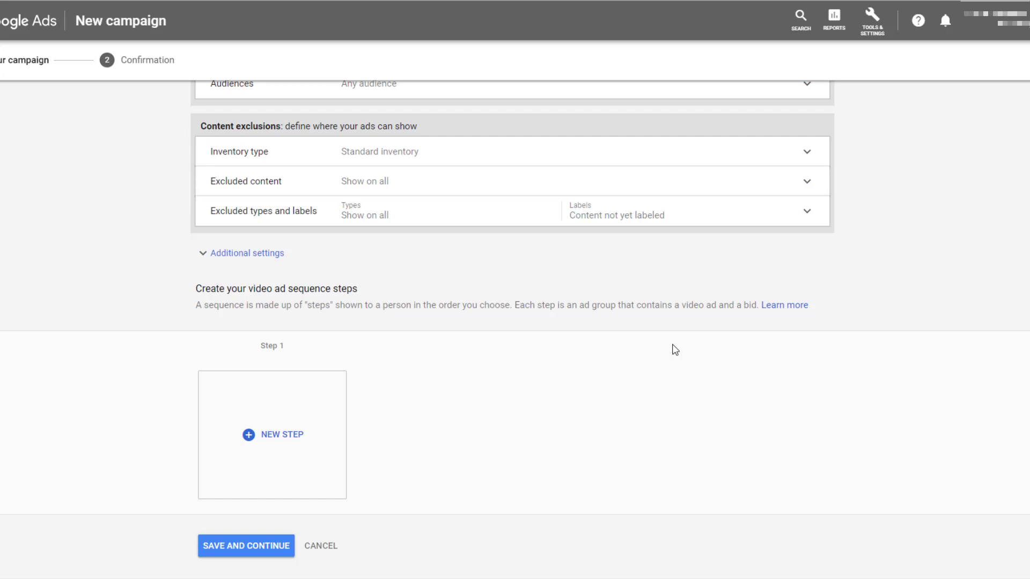
Expand Additional settings, then switch to the Notepad file of YouTube links.
{"action": "left_click", "coordinate": [247, 253]}
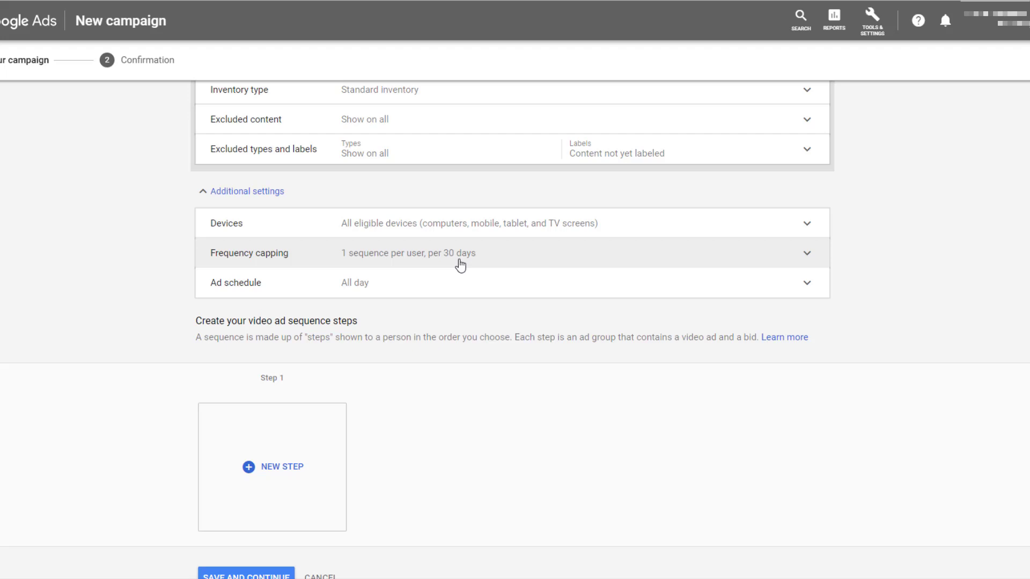
{"action": "scroll", "coordinate": [460, 265], "scroll_direction": "down", "scroll_amount": 2}
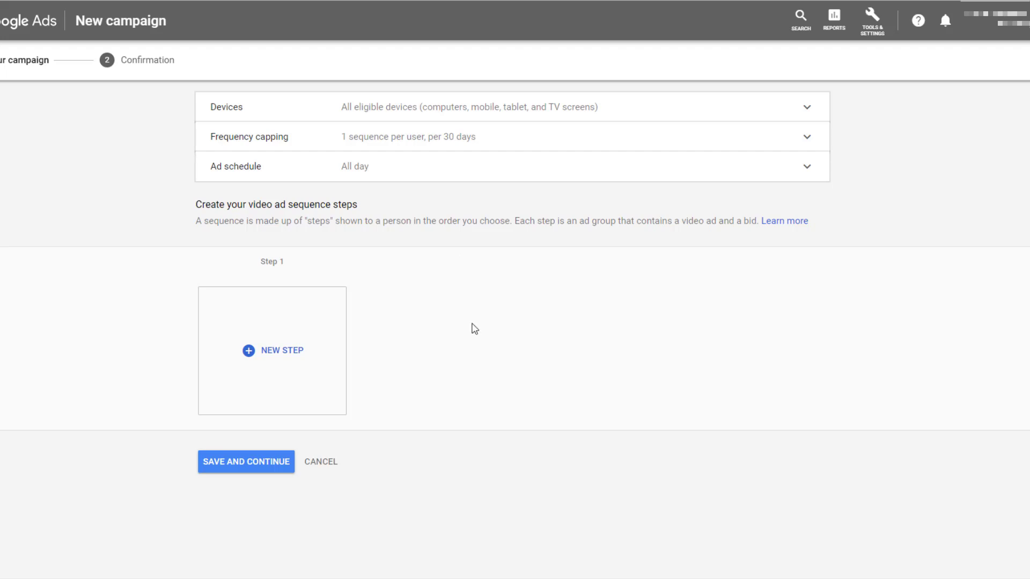
{"action": "key", "text": "alt+Tab"}
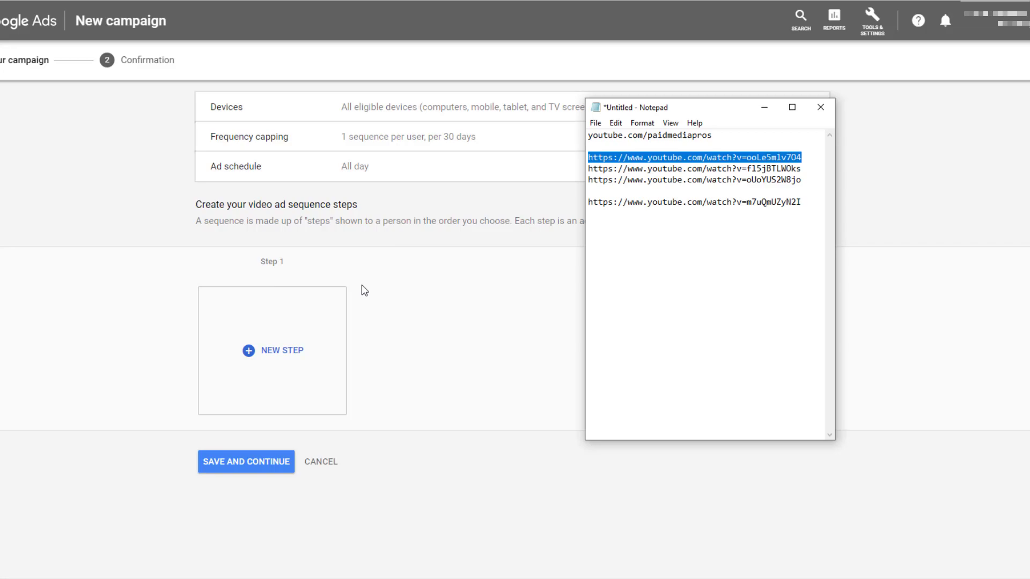
Start step 1 with ad group name 'Pixel' and a $1.00 target CPM.
{"action": "left_click", "coordinate": [296, 353]}
{"action": "scroll", "coordinate": [418, 336], "scroll_direction": "down", "scroll_amount": 3}
{"action": "scroll", "coordinate": [418, 336], "scroll_direction": "down", "scroll_amount": 2}
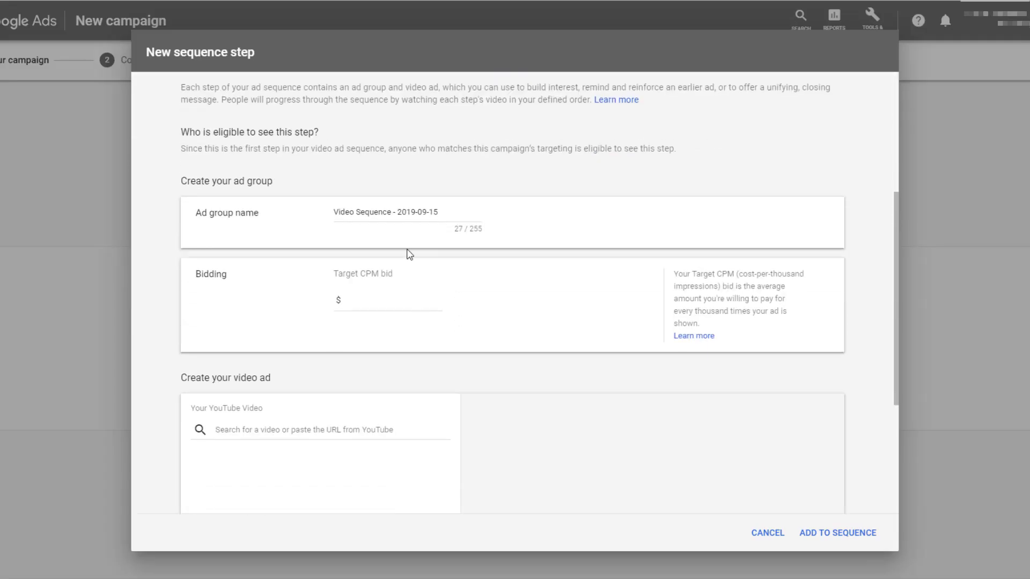
{"action": "triple_click", "coordinate": [403, 214]}
{"action": "type", "text": "Pixel"}
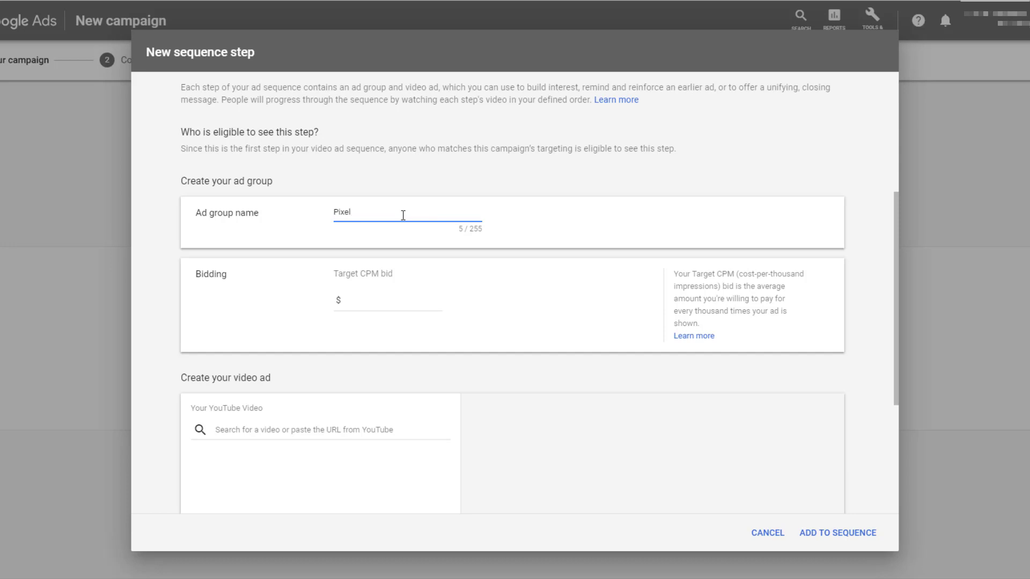
{"action": "left_click", "coordinate": [414, 300]}
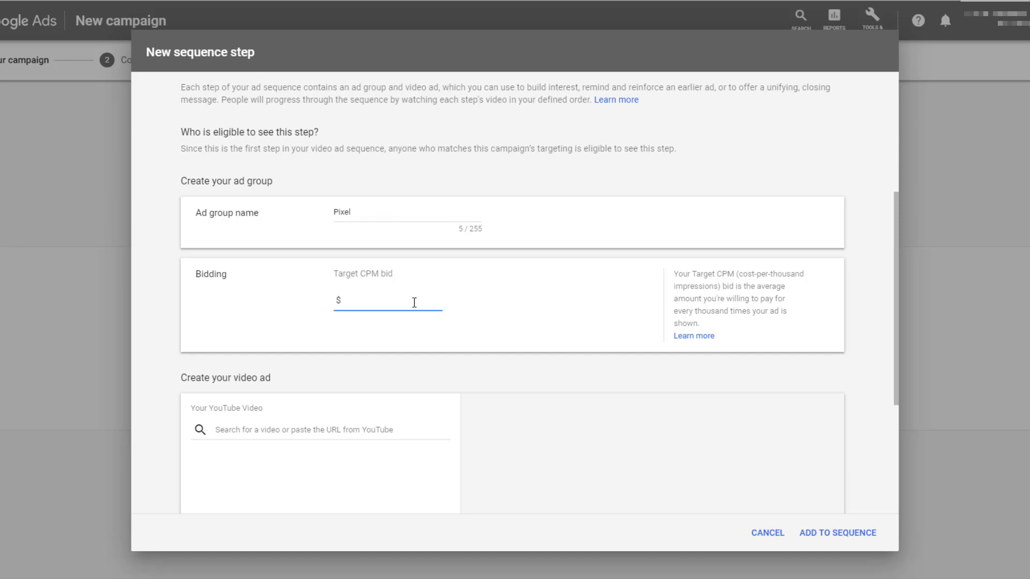
{"action": "type", "text": "1"}
Paste the Pixel video link and set the channel address as an https final URL.
{"action": "scroll", "coordinate": [395, 322], "scroll_direction": "down", "scroll_amount": 2}
{"action": "left_click", "coordinate": [376, 303]}
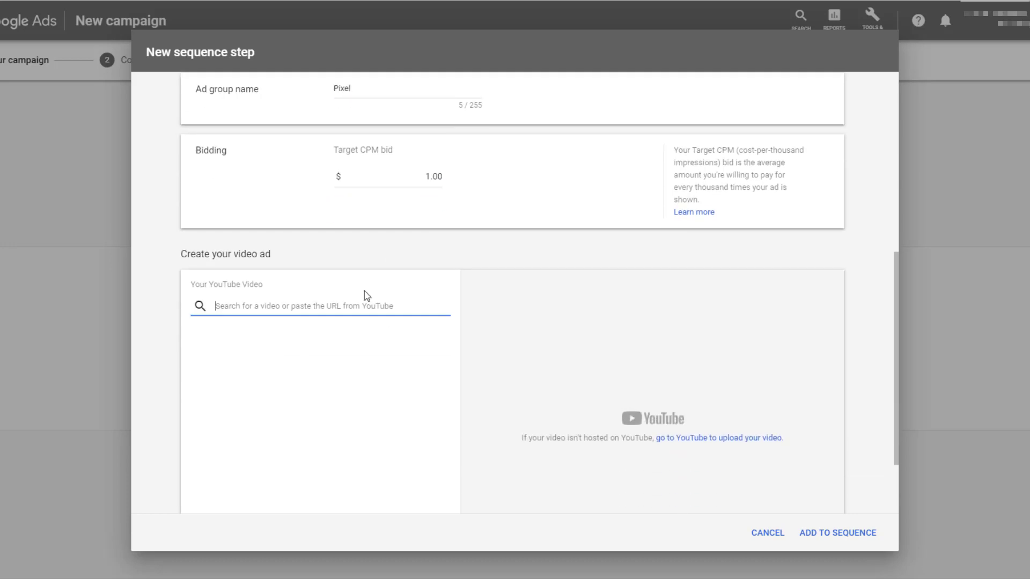
{"action": "key", "text": "ctrl+v"}
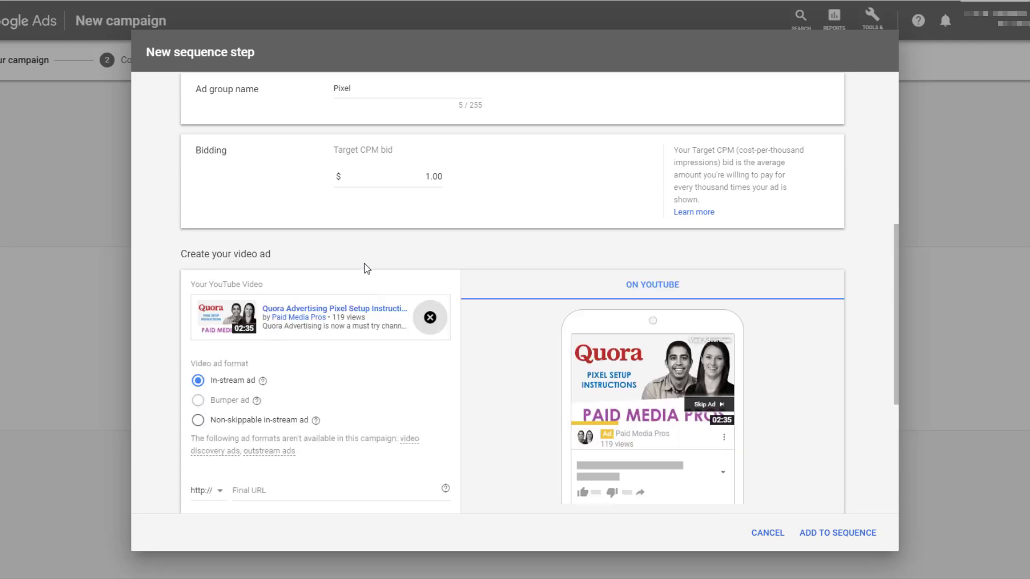
{"action": "scroll", "coordinate": [360, 311], "scroll_direction": "down", "scroll_amount": 1}
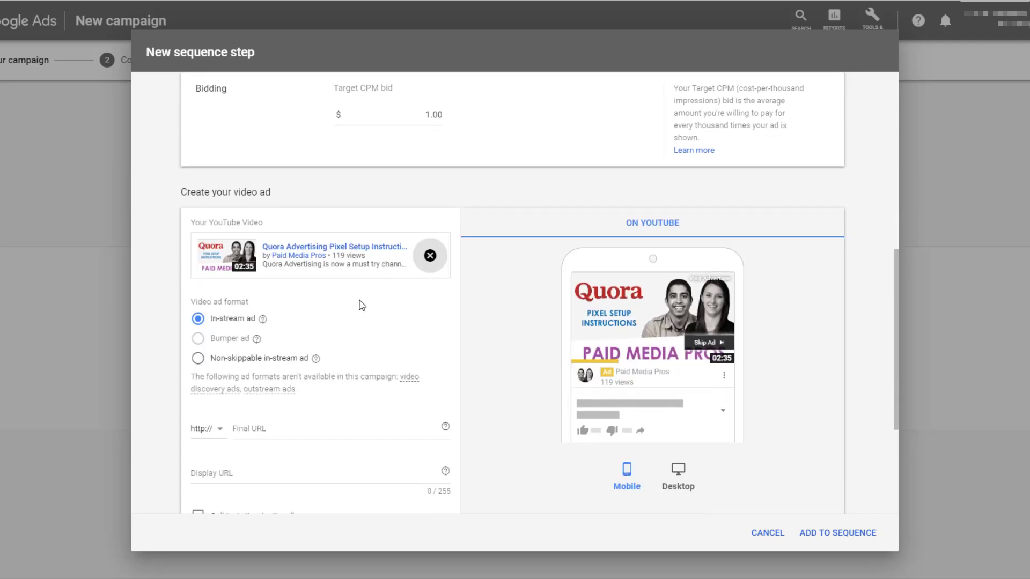
{"action": "scroll", "coordinate": [359, 309], "scroll_direction": "down", "scroll_amount": 2}
{"action": "key", "text": "alt+Tab"}
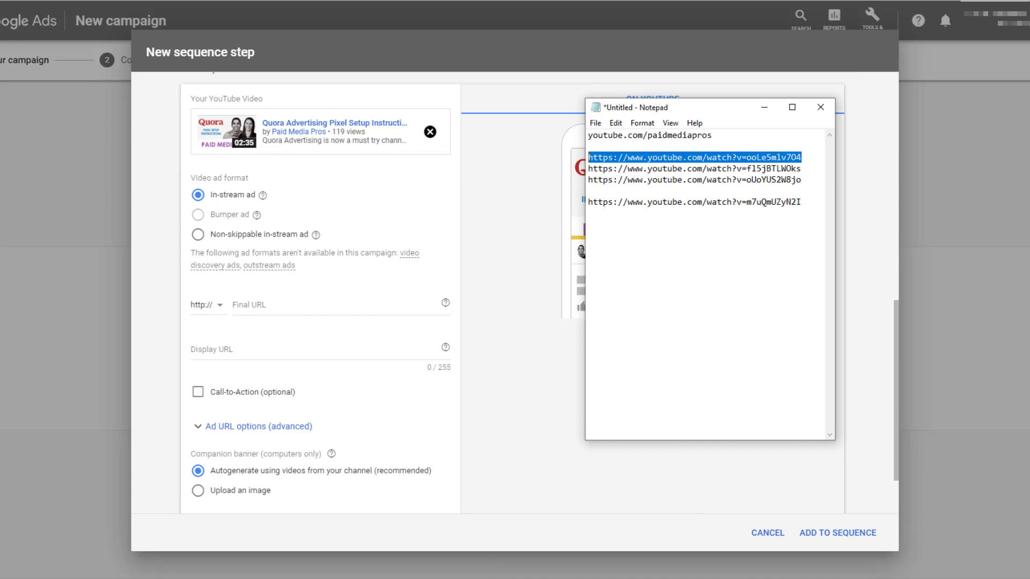
{"action": "left_click_drag", "start_coordinate": [712, 135], "coordinate": [587, 135]}
{"action": "key", "text": "ctrl+c"}
{"action": "left_click", "coordinate": [348, 308]}
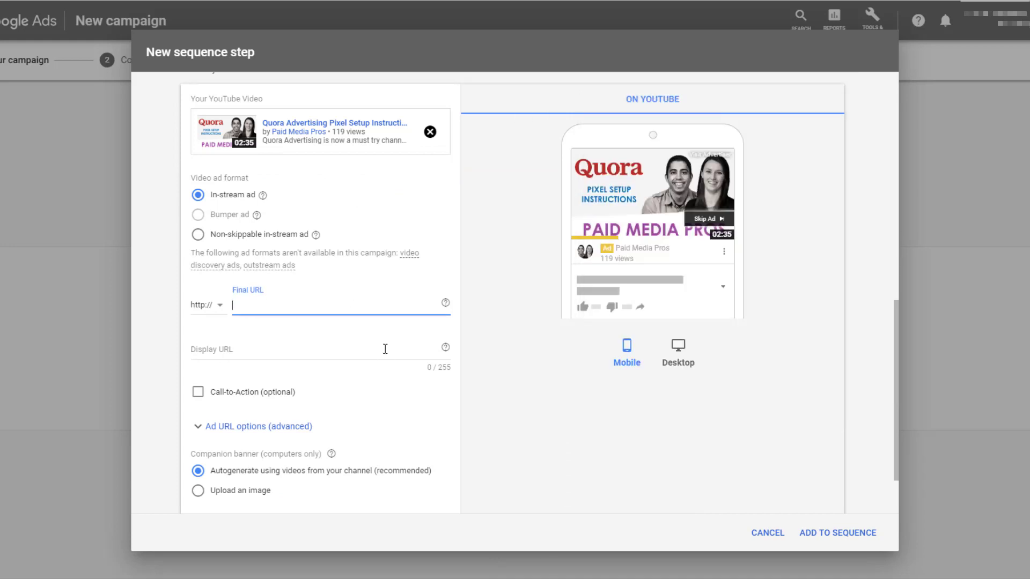
{"action": "key", "text": "ctrl+v"}
{"action": "left_click", "coordinate": [214, 311]}
{"action": "left_click", "coordinate": [214, 338]}
Add a 'View More' call-to-action with headline 'Paid Media Pros' and add the step to the sequence.
{"action": "scroll", "coordinate": [335, 333], "scroll_direction": "down", "scroll_amount": 2}
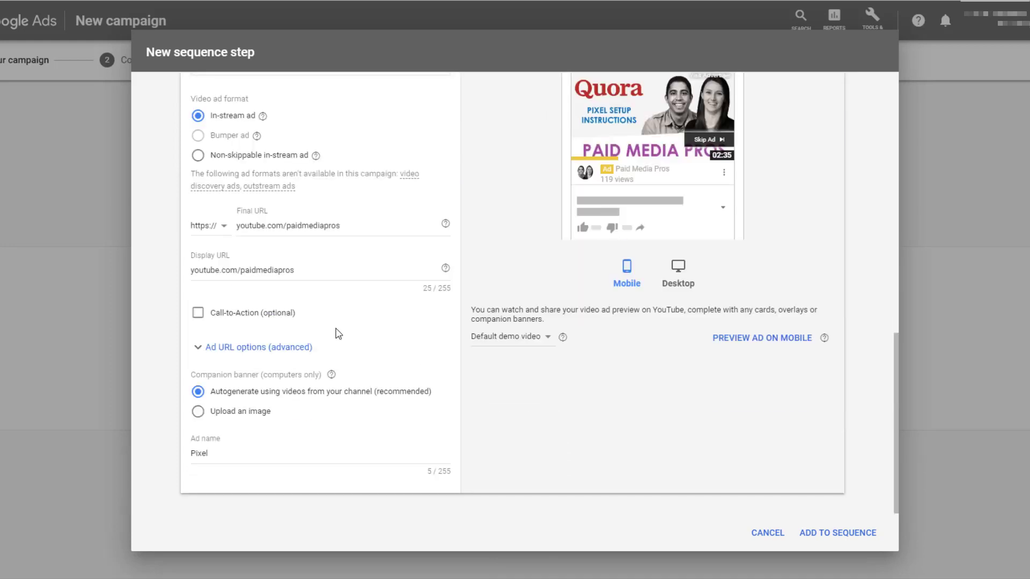
{"action": "left_click", "coordinate": [286, 317]}
{"action": "left_click", "coordinate": [274, 354]}
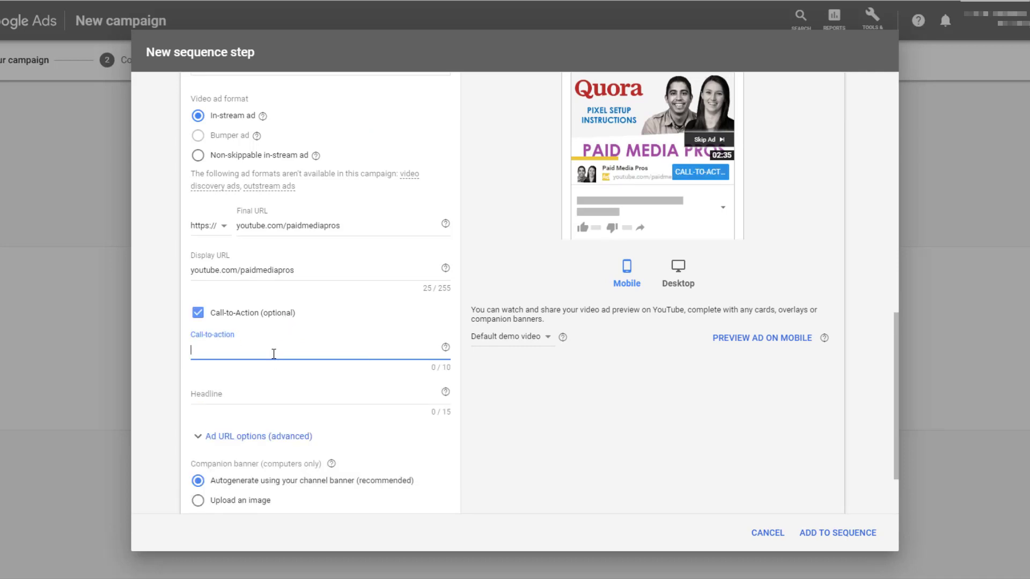
{"action": "type", "text": "View More"}
{"action": "key", "text": "Tab"}
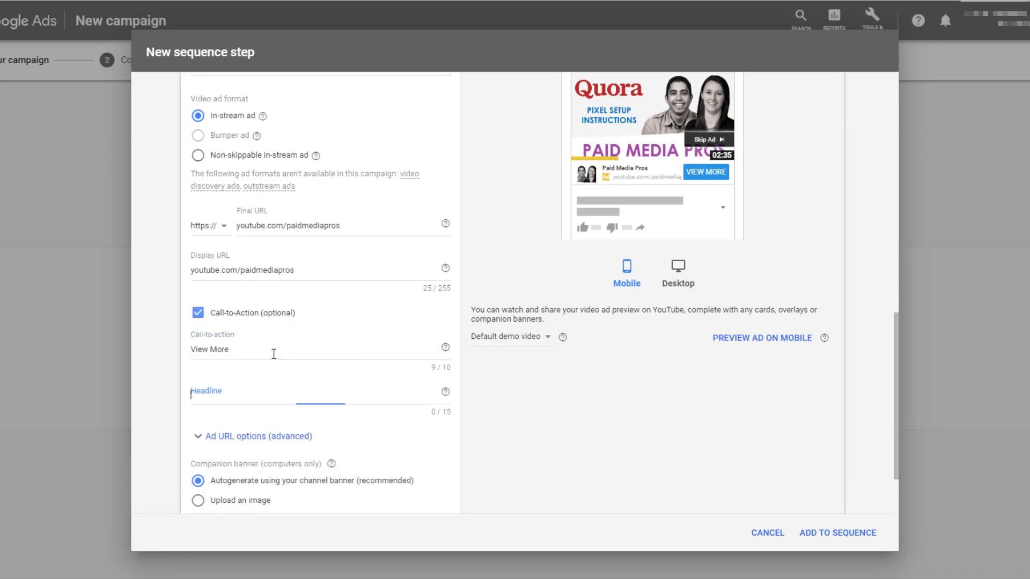
{"action": "type", "text": "Paid Media Pros"}
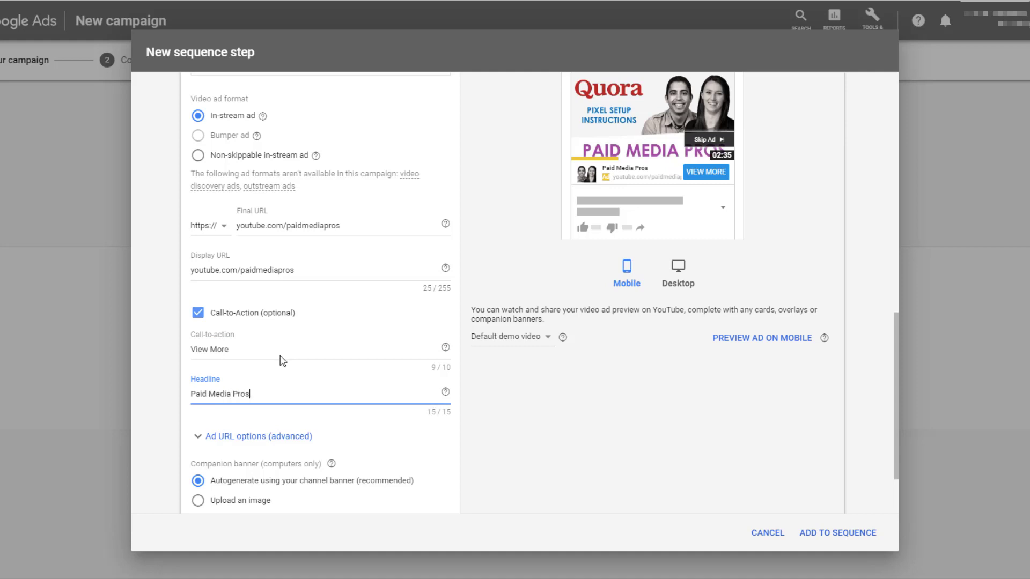
{"action": "scroll", "coordinate": [283, 360], "scroll_direction": "down", "scroll_amount": 2}
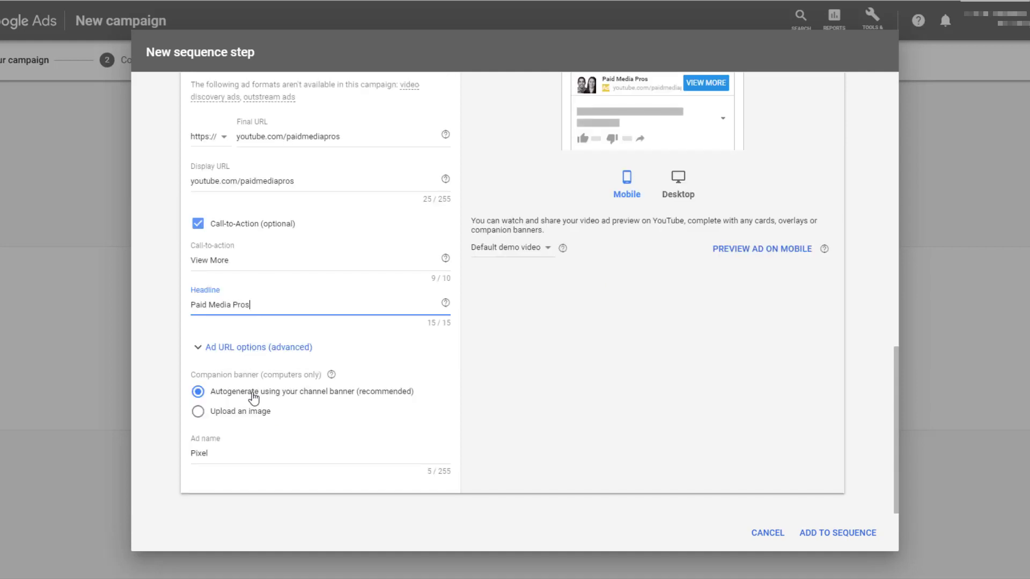
{"action": "left_click", "coordinate": [823, 534]}
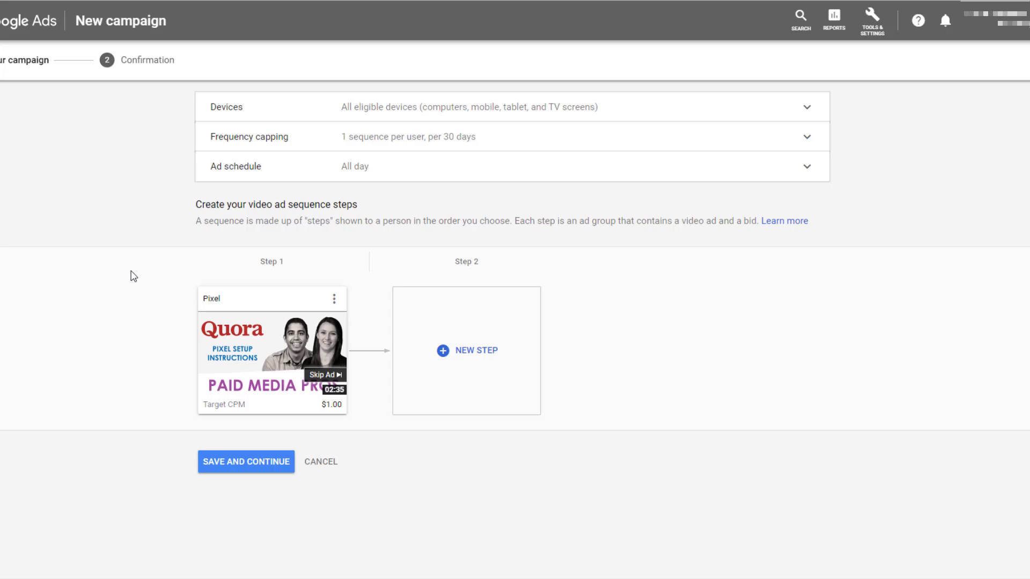
Switch back to the Notepad list of YouTube video links.
{"action": "key", "text": "alt+Tab"}
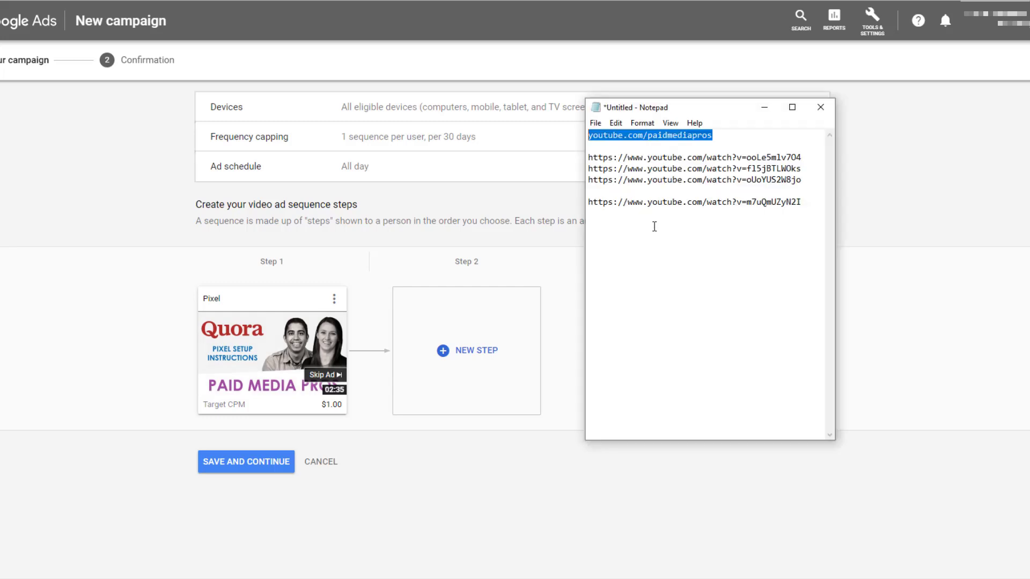
Select the second video link, then start a new step shown after a View, bidding $2.00 target CPM.
{"action": "left_click_drag", "start_coordinate": [804, 169], "coordinate": [572, 168]}
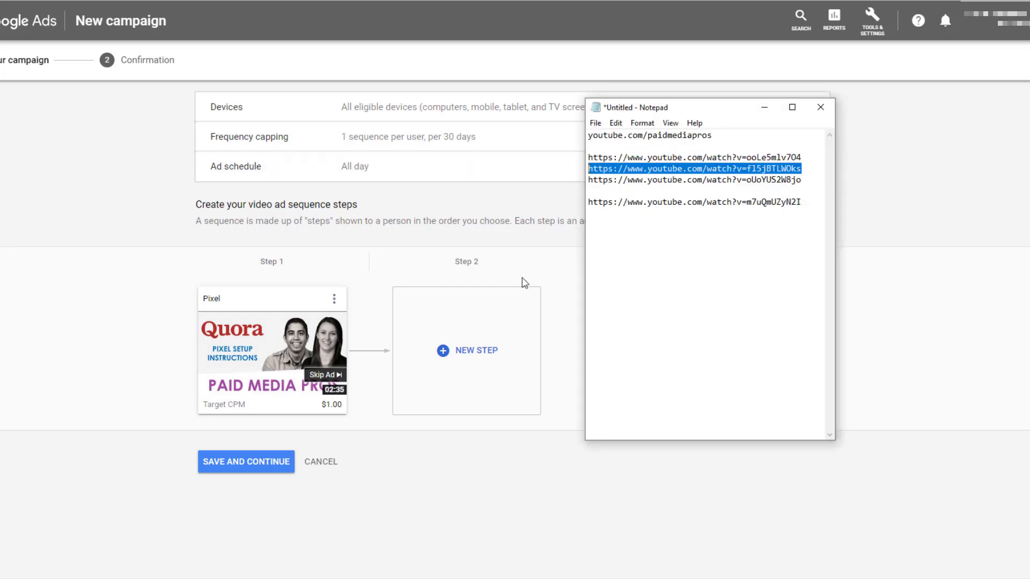
{"action": "left_click", "coordinate": [487, 344]}
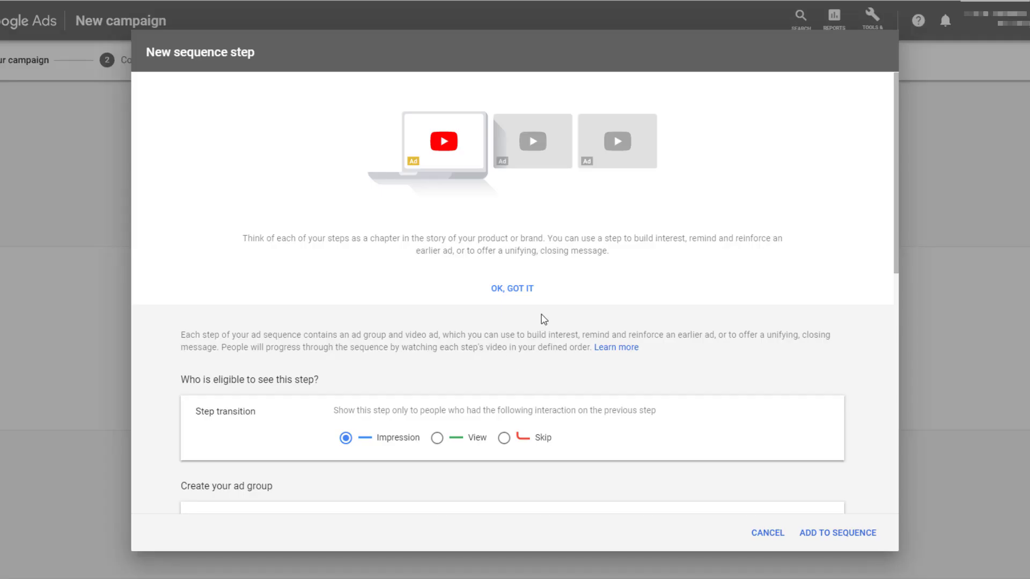
{"action": "scroll", "coordinate": [542, 319], "scroll_direction": "down", "scroll_amount": 1}
{"action": "scroll", "coordinate": [542, 318], "scroll_direction": "down", "scroll_amount": 2}
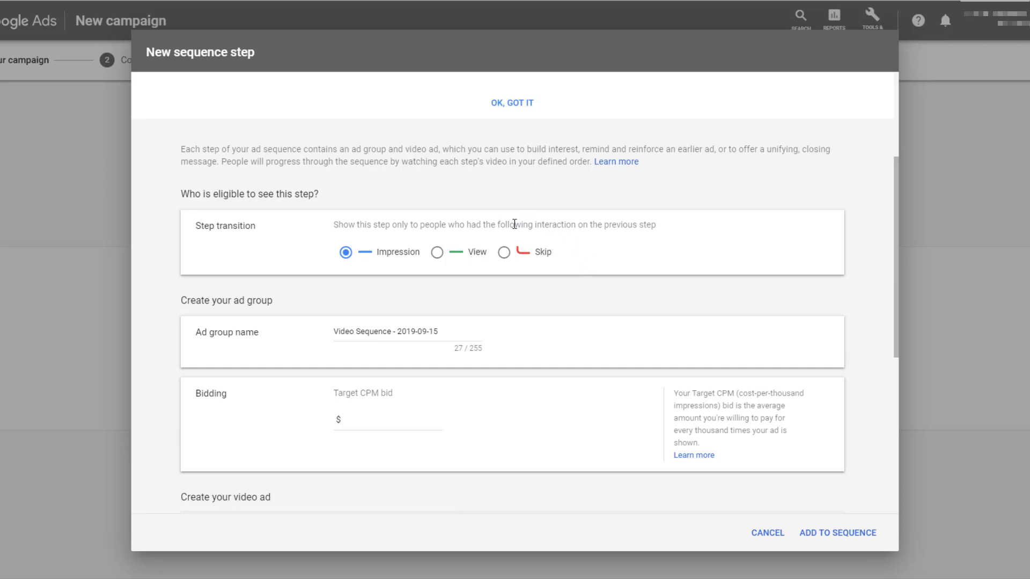
{"action": "left_click", "coordinate": [438, 252]}
{"action": "scroll", "coordinate": [440, 261], "scroll_direction": "down", "scroll_amount": 3}
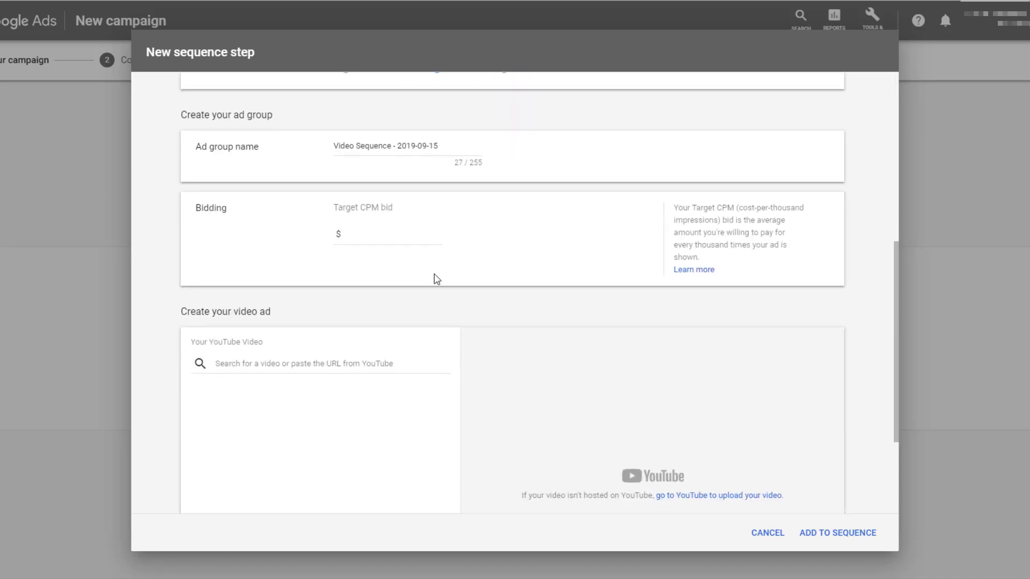
{"action": "left_click", "coordinate": [409, 234]}
{"action": "type", "text": "2.00"}
Paste the Quora Ads Targeting Options video link as the step's video.
{"action": "left_click", "coordinate": [397, 363]}
{"action": "type", "text": "https://www.youtube.com/watch?v=fl5jBTLWOks"}
{"action": "scroll", "coordinate": [404, 359], "scroll_direction": "down", "scroll_amount": 3}
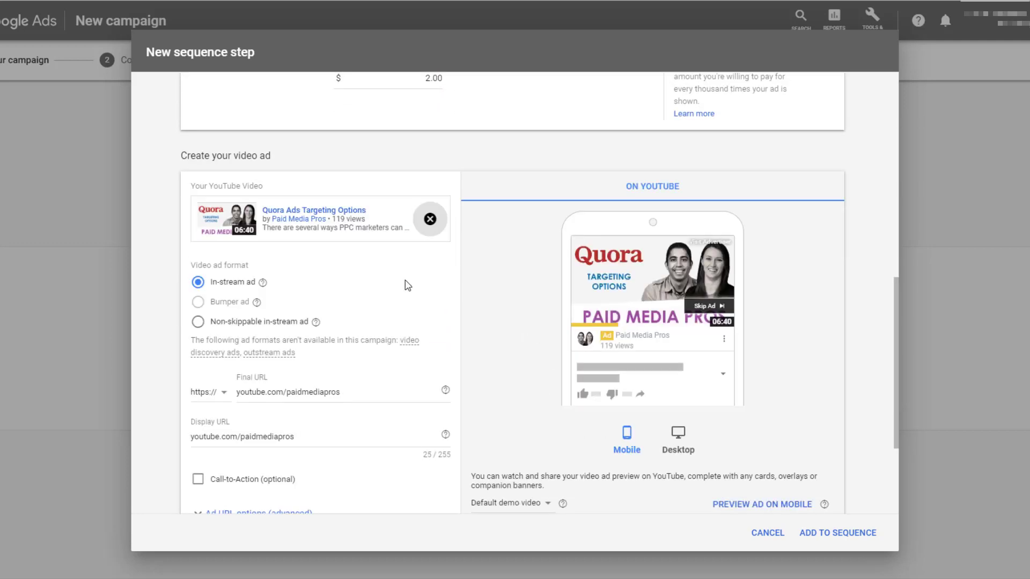
{"action": "scroll", "coordinate": [407, 284], "scroll_direction": "down", "scroll_amount": 2}
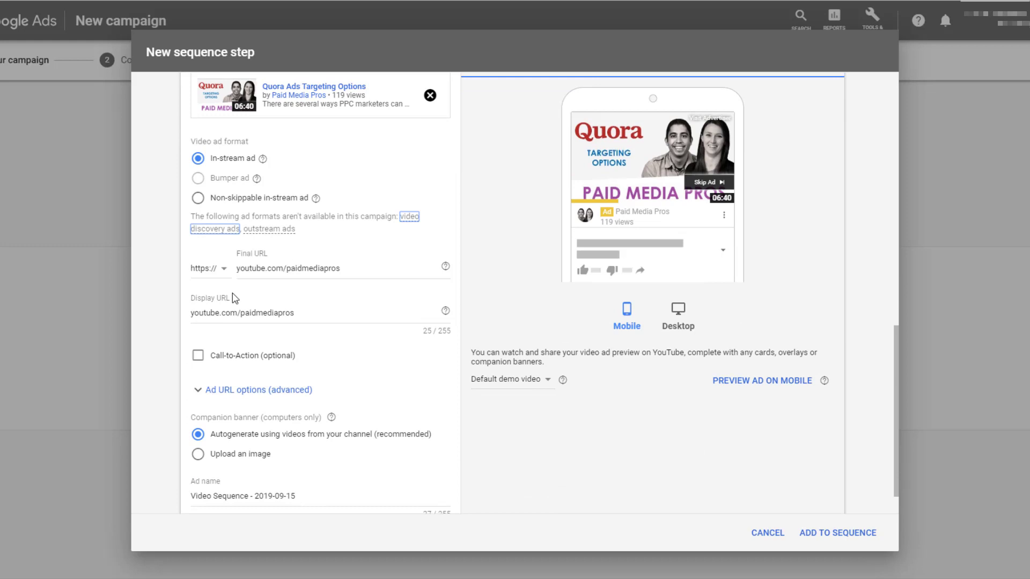
{"action": "scroll", "coordinate": [323, 283], "scroll_direction": "down", "scroll_amount": 1}
Add a 'View More' call-to-action with headline 'Paid Media Pros' and add step 2 to the sequence.
{"action": "left_click", "coordinate": [280, 313]}
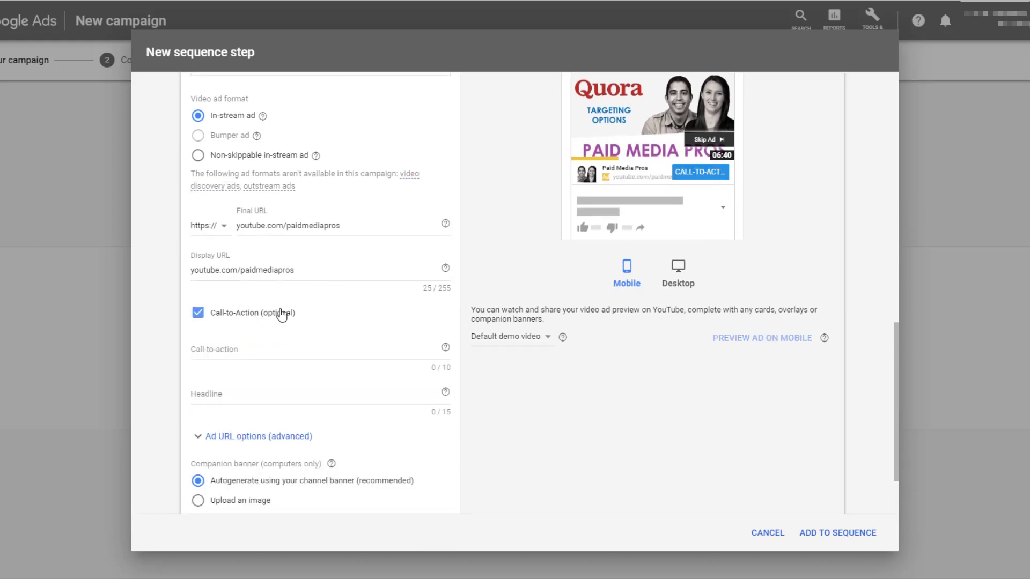
{"action": "scroll", "coordinate": [308, 289], "scroll_direction": "down", "scroll_amount": 1}
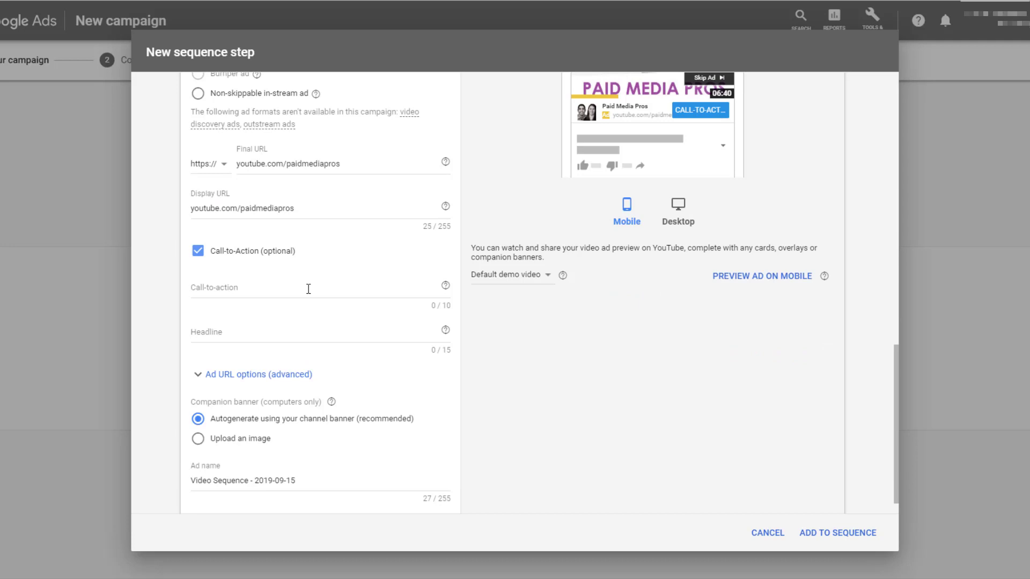
{"action": "left_click", "coordinate": [308, 289]}
{"action": "type", "text": "View More"}
{"action": "key", "text": "Tab"}
{"action": "type", "text": "Paid "}
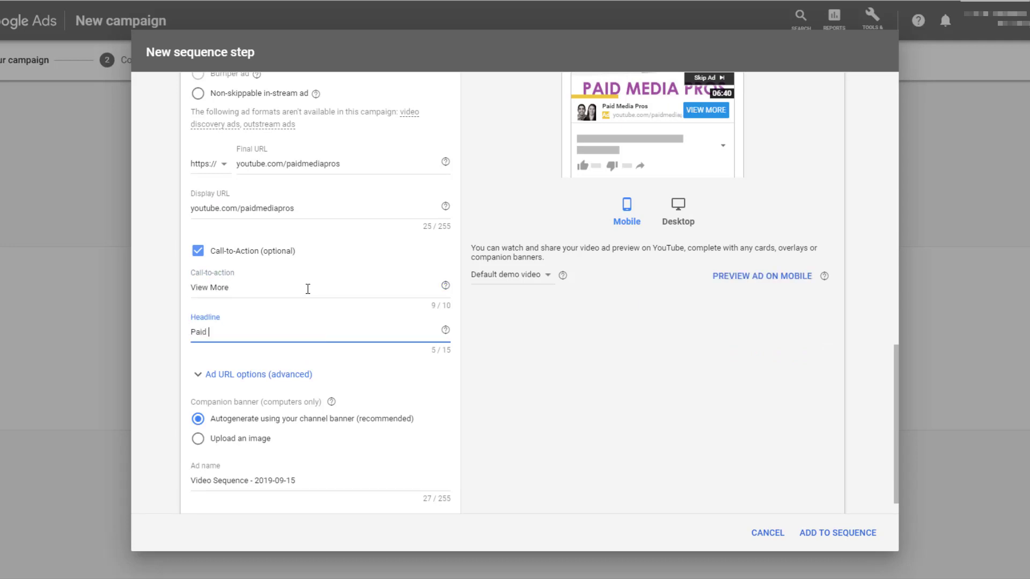
{"action": "type", "text": "Media Pros"}
{"action": "scroll", "coordinate": [309, 289], "scroll_direction": "down", "scroll_amount": 1}
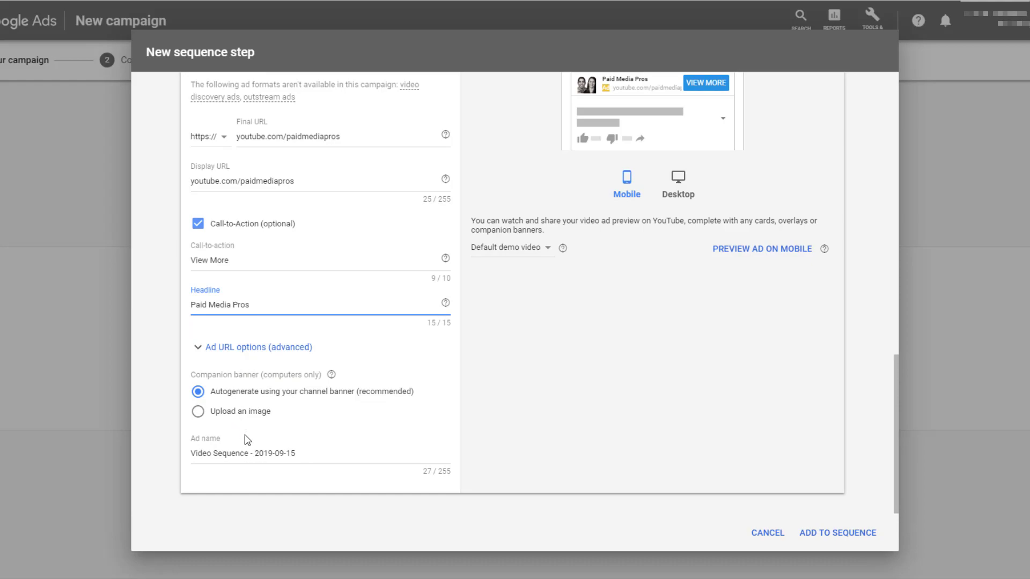
{"action": "left_click", "coordinate": [853, 534]}
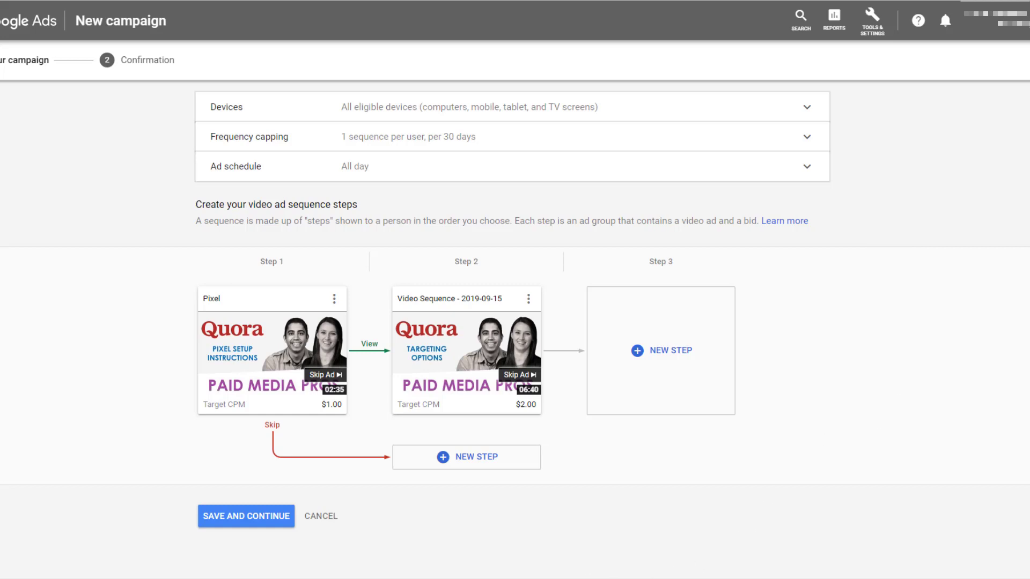
Start a new step after step 2, triggered by a View, with a $3.00 target CPM.
{"action": "key", "text": "alt+Tab"}
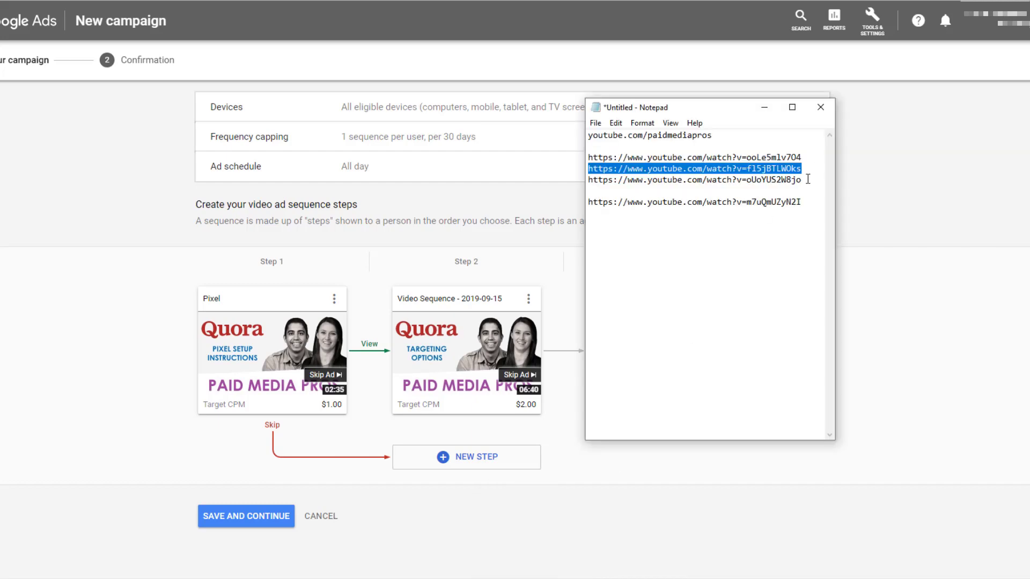
{"action": "left_click", "coordinate": [627, 183]}
{"action": "key", "text": "alt+Tab"}
{"action": "left_click", "coordinate": [673, 363]}
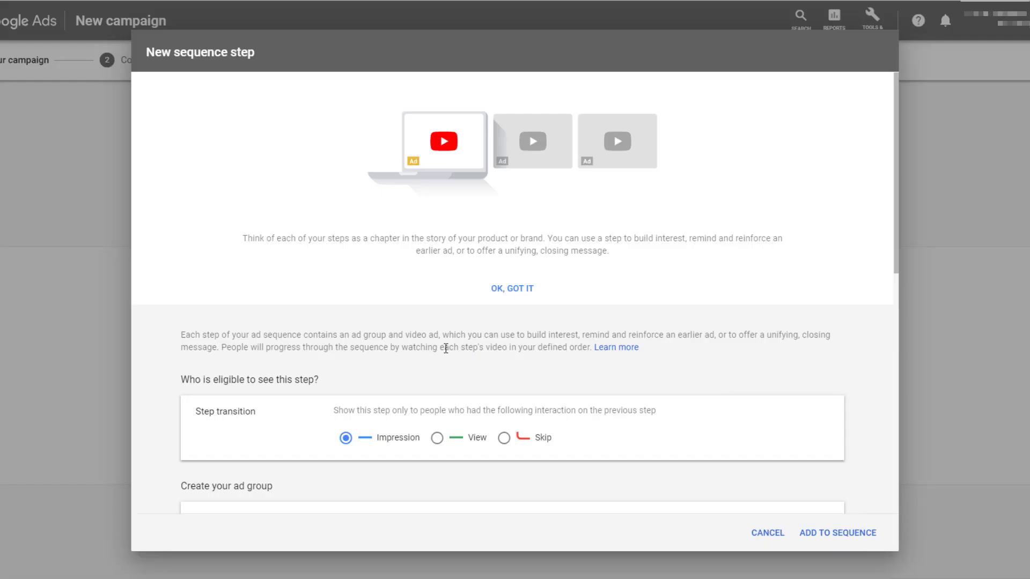
{"action": "scroll", "coordinate": [450, 337], "scroll_direction": "down", "scroll_amount": 1}
{"action": "scroll", "coordinate": [450, 337], "scroll_direction": "down", "scroll_amount": 2}
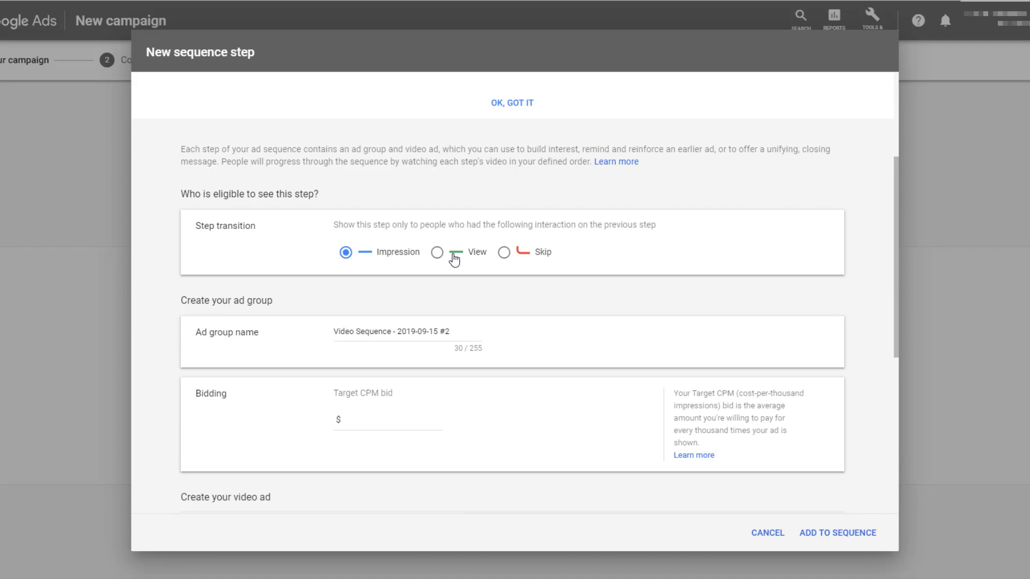
{"action": "left_click", "coordinate": [454, 259]}
{"action": "scroll", "coordinate": [372, 294], "scroll_direction": "down", "scroll_amount": 2}
{"action": "left_click", "coordinate": [373, 293]}
{"action": "type", "text": "3"}
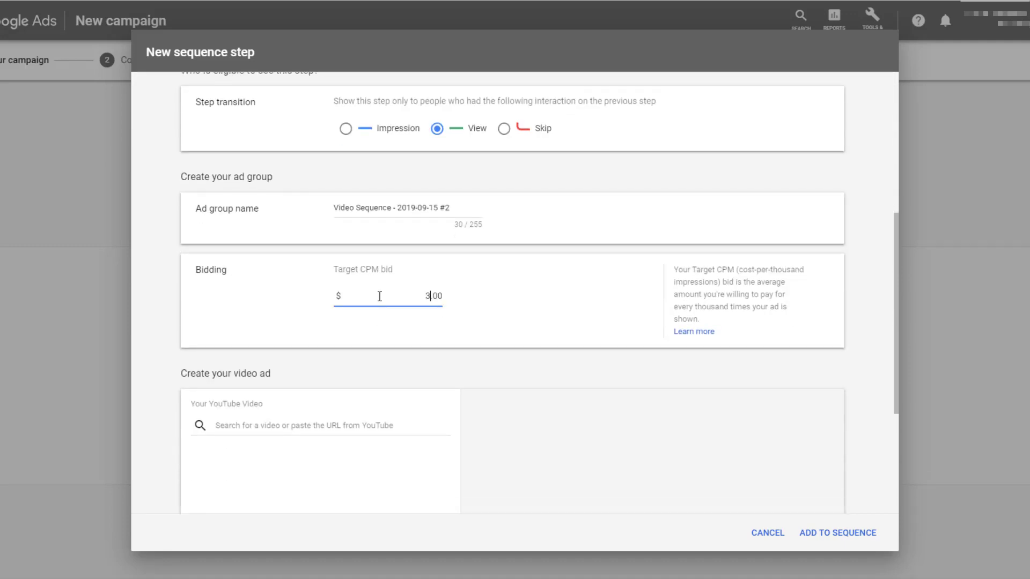
Paste the Promoted Answers video link and add a 'View More' call-to-action with headline 'Paid Media'.
{"action": "scroll", "coordinate": [345, 285], "scroll_direction": "down", "scroll_amount": 2}
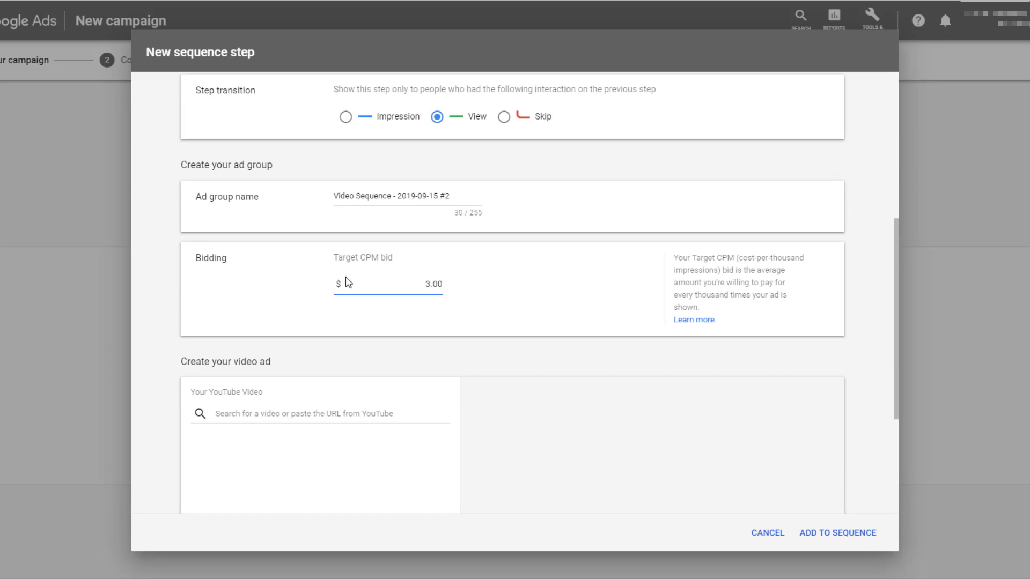
{"action": "left_click", "coordinate": [314, 301]}
{"action": "key", "text": "ctrl+v"}
{"action": "scroll", "coordinate": [441, 282], "scroll_direction": "down", "scroll_amount": 5}
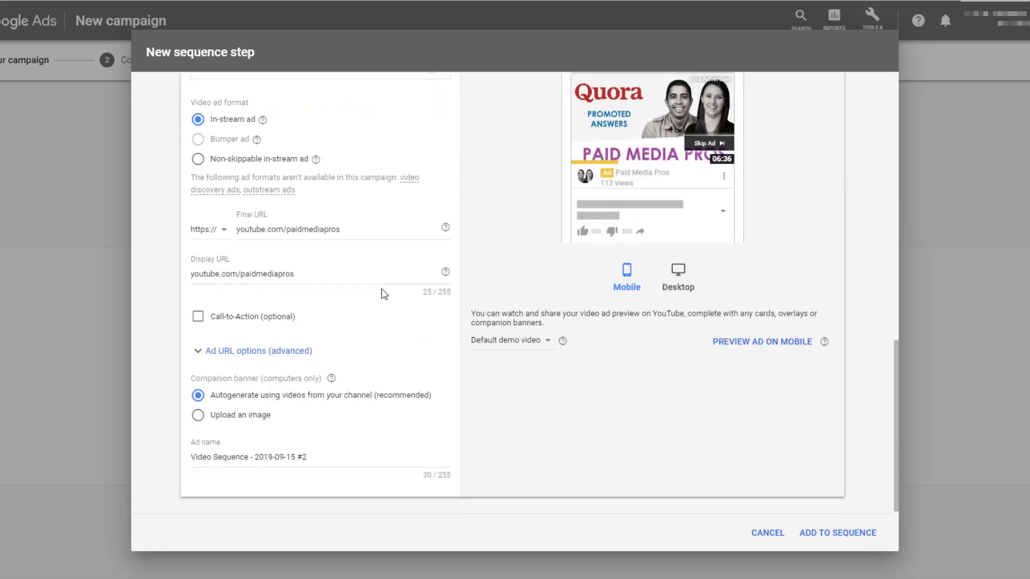
{"action": "left_click", "coordinate": [198, 312]}
{"action": "left_click", "coordinate": [284, 349]}
{"action": "type", "text": "View More"}
{"action": "key", "text": "Tab"}
{"action": "type", "text": "Paid Media"}
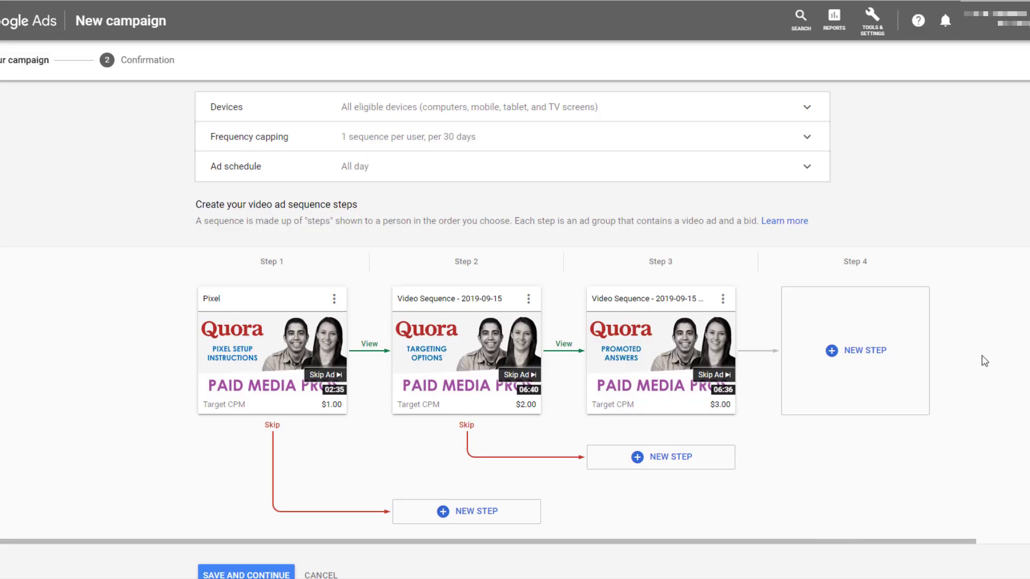
{"action": "scroll", "coordinate": [996, 337], "scroll_direction": "down", "scroll_amount": 2}
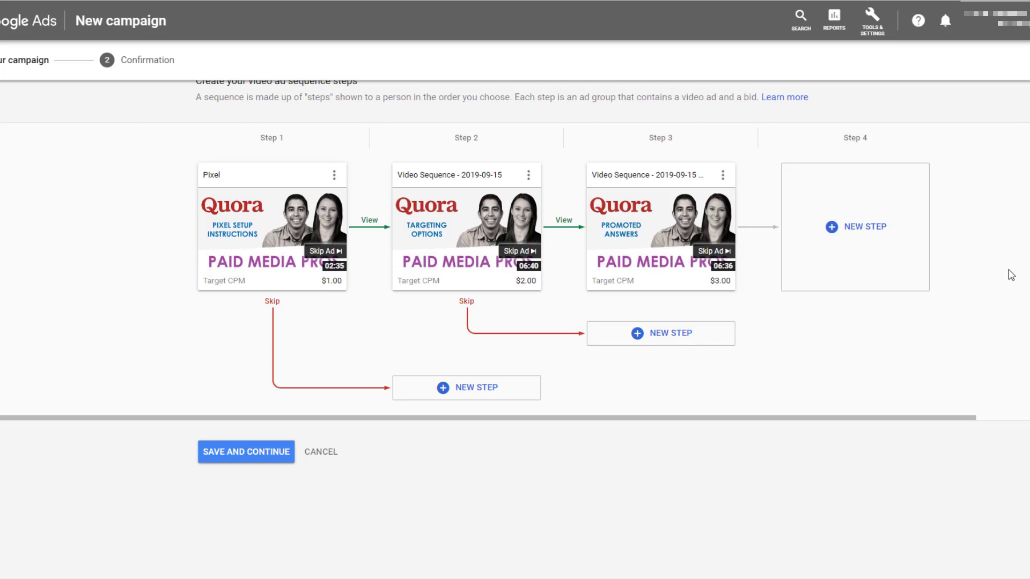
Copy the last YouTube link, the Facebook Audience Insights Tool video, from the notes.
{"action": "key", "text": "alt+Tab"}
{"action": "left_click_drag", "start_coordinate": [801, 202], "coordinate": [588, 203]}
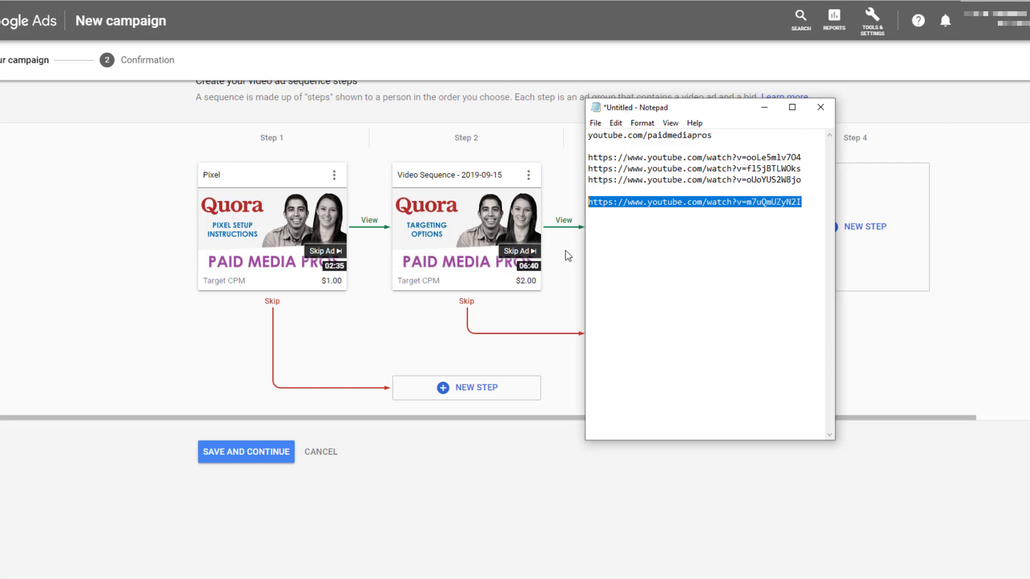
{"action": "key", "text": "ctrl+c"}
{"action": "key", "text": "alt+Tab"}
Add a Skip-branch step with a $1.00 target CPM and the pasted video to the sequence.
{"action": "left_click", "coordinate": [466, 389]}
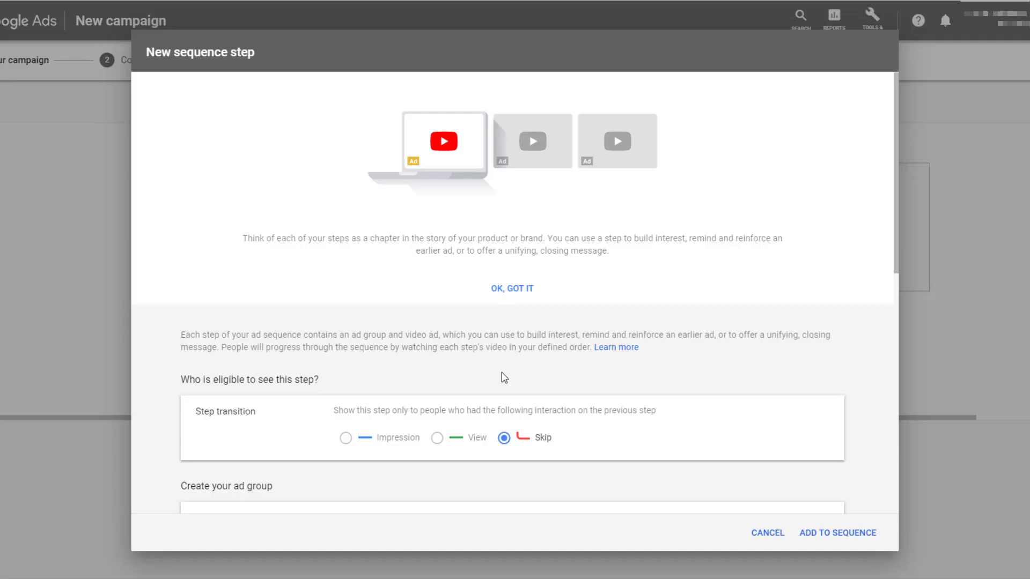
{"action": "scroll", "coordinate": [499, 349], "scroll_direction": "down", "scroll_amount": 5}
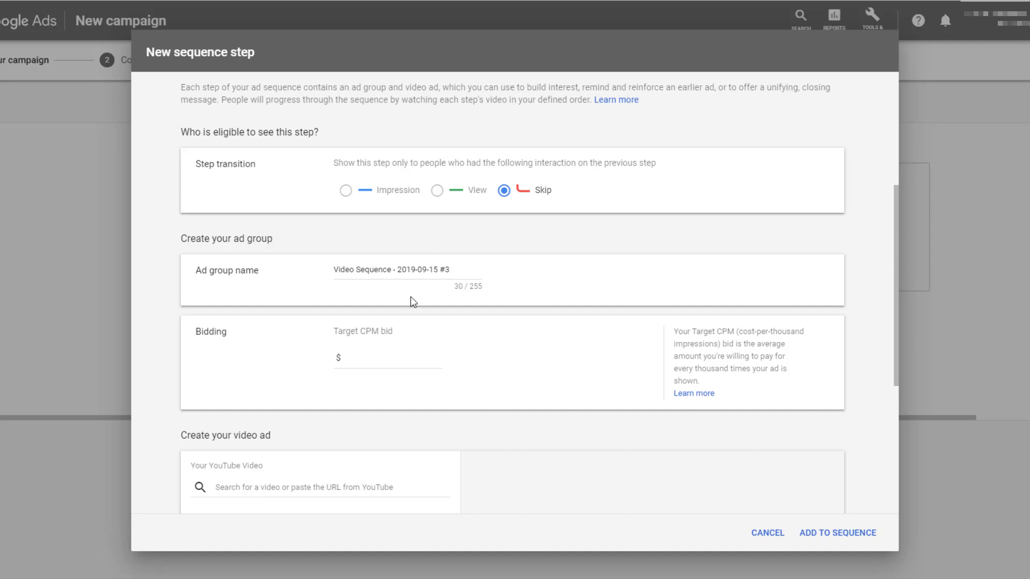
{"action": "scroll", "coordinate": [413, 302], "scroll_direction": "down", "scroll_amount": 1}
{"action": "left_click", "coordinate": [389, 299]}
{"action": "type", "text": "1.00"}
{"action": "scroll", "coordinate": [366, 339], "scroll_direction": "down", "scroll_amount": 3}
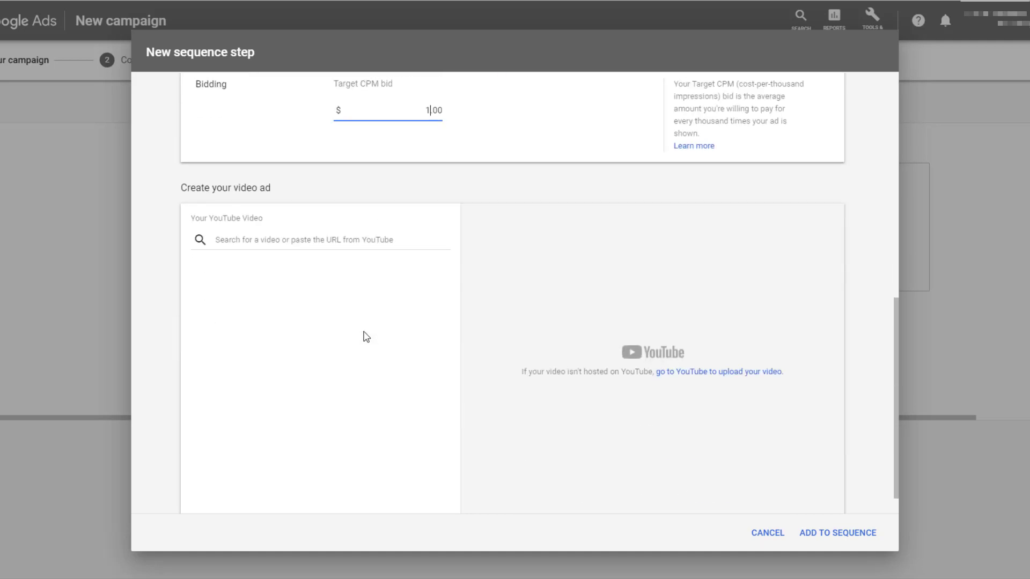
{"action": "left_click", "coordinate": [317, 242]}
{"action": "key", "text": "ctrl+v"}
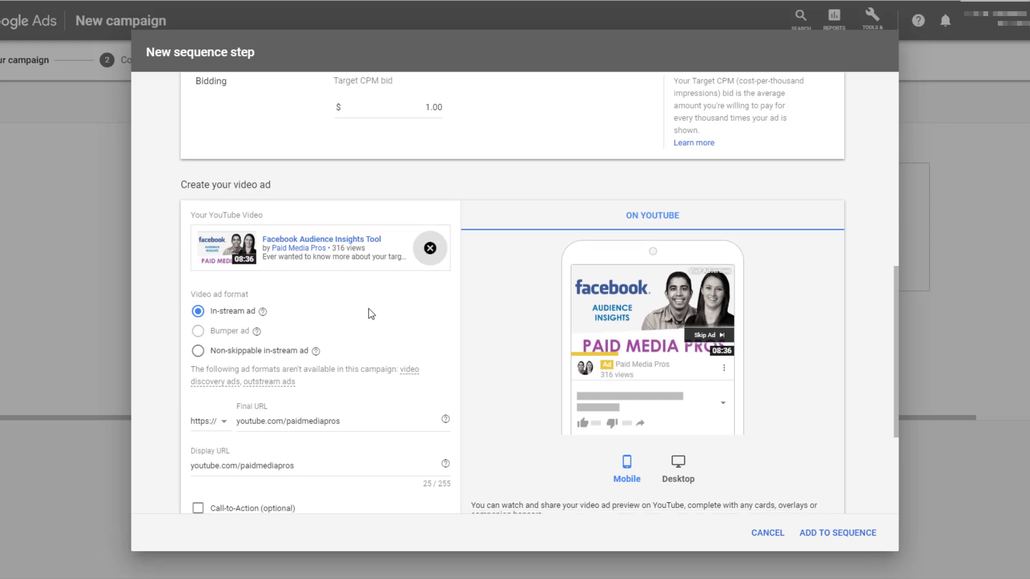
{"action": "scroll", "coordinate": [369, 313], "scroll_direction": "down", "scroll_amount": 3}
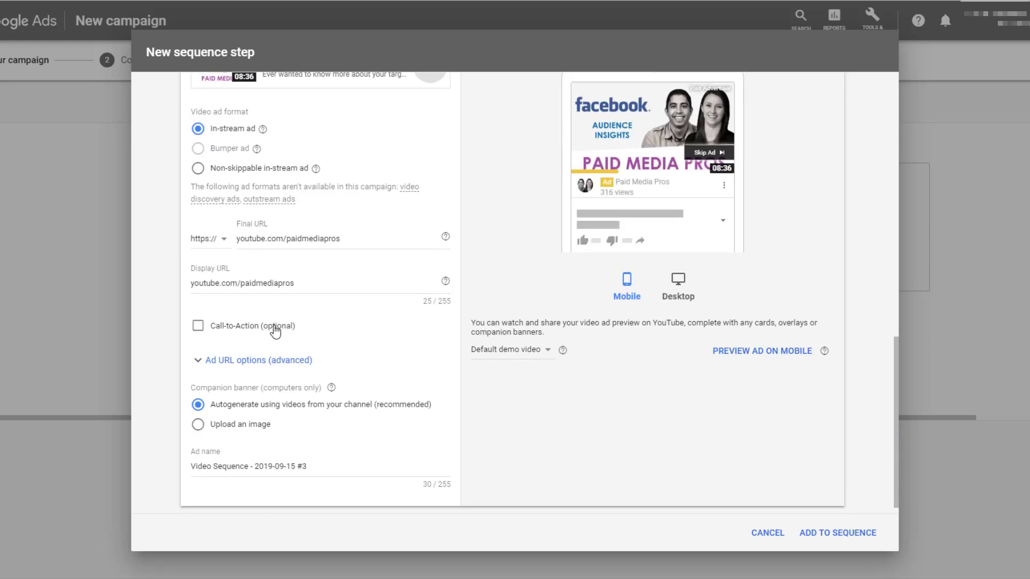
{"action": "left_click", "coordinate": [837, 533]}
{"action": "scroll", "coordinate": [937, 414], "scroll_direction": "down", "scroll_amount": 1}
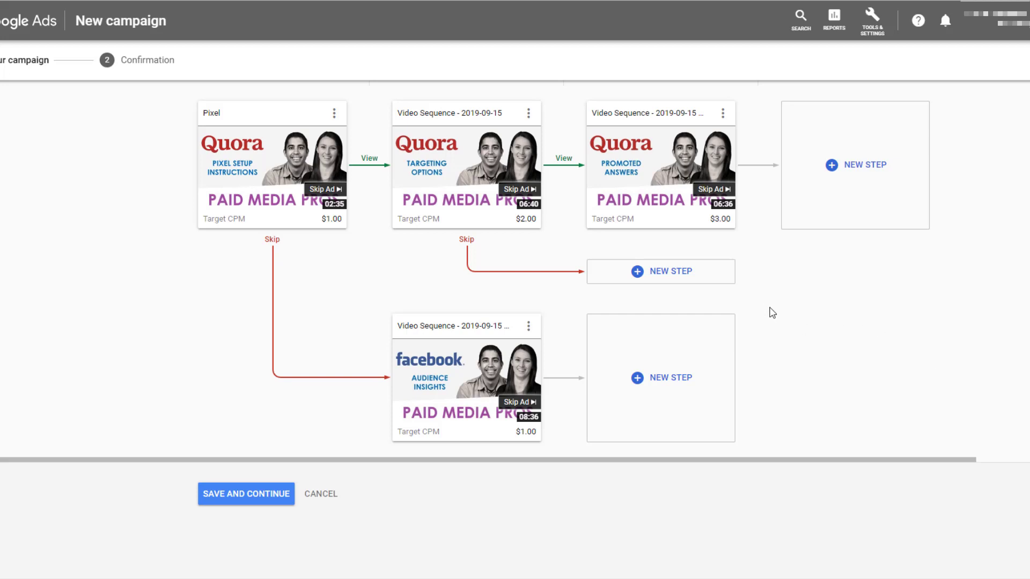
{"action": "left_click", "coordinate": [529, 114]}
{"action": "left_click", "coordinate": [448, 126]}
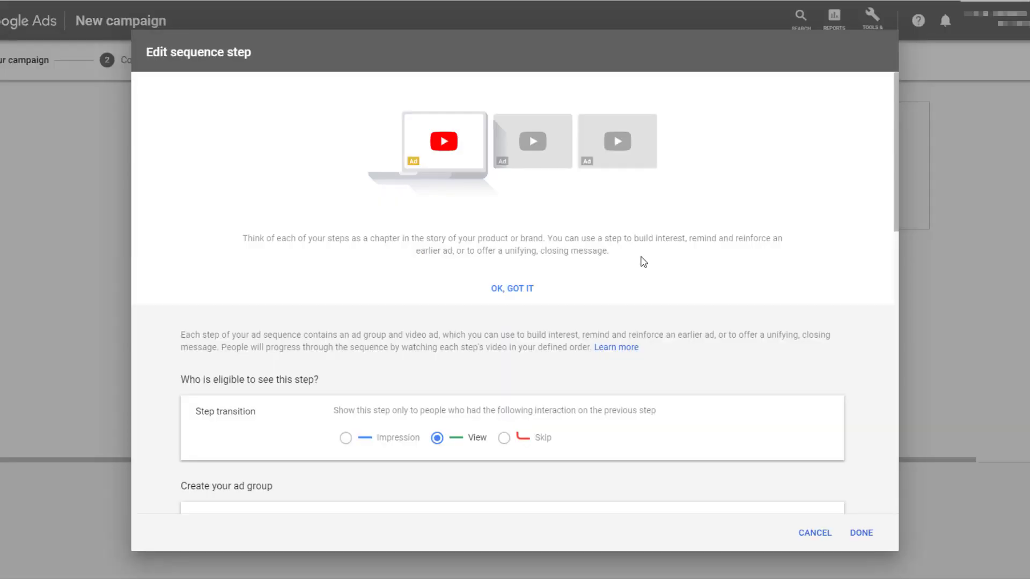
{"action": "scroll", "coordinate": [643, 262], "scroll_direction": "down", "scroll_amount": 13}
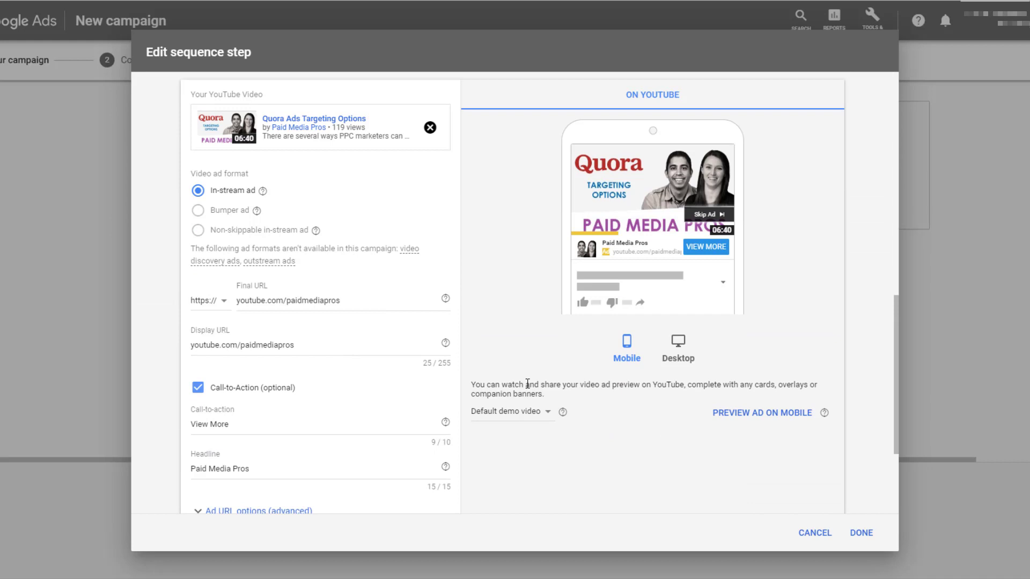
{"action": "left_click", "coordinate": [821, 537]}
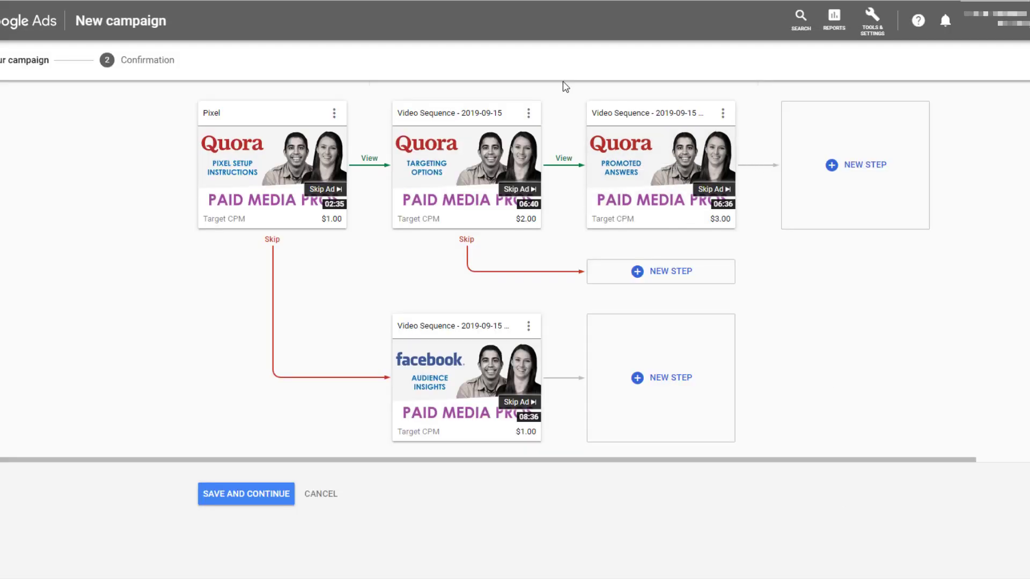
{"action": "left_click", "coordinate": [528, 114]}
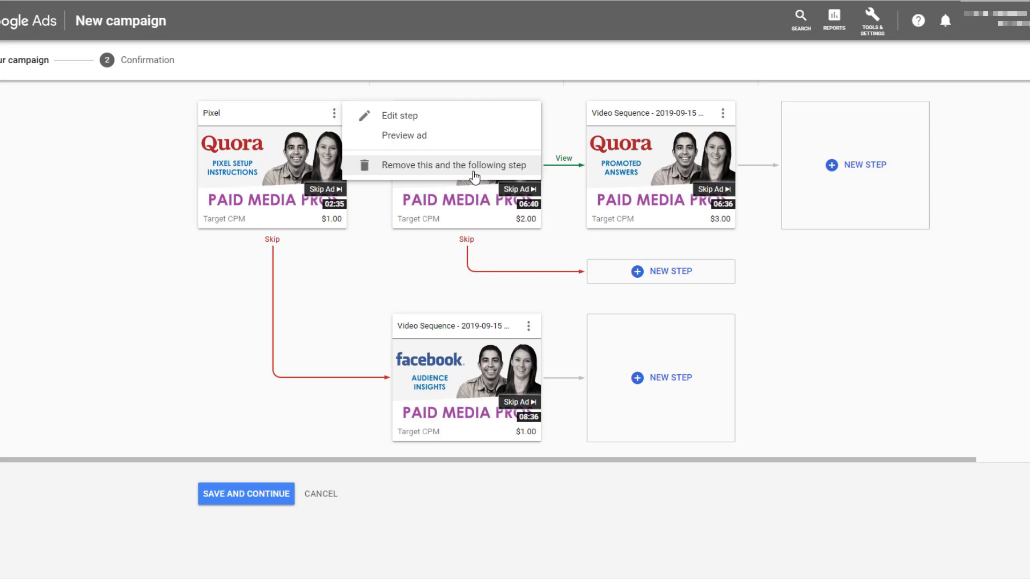
{"action": "left_click", "coordinate": [196, 390]}
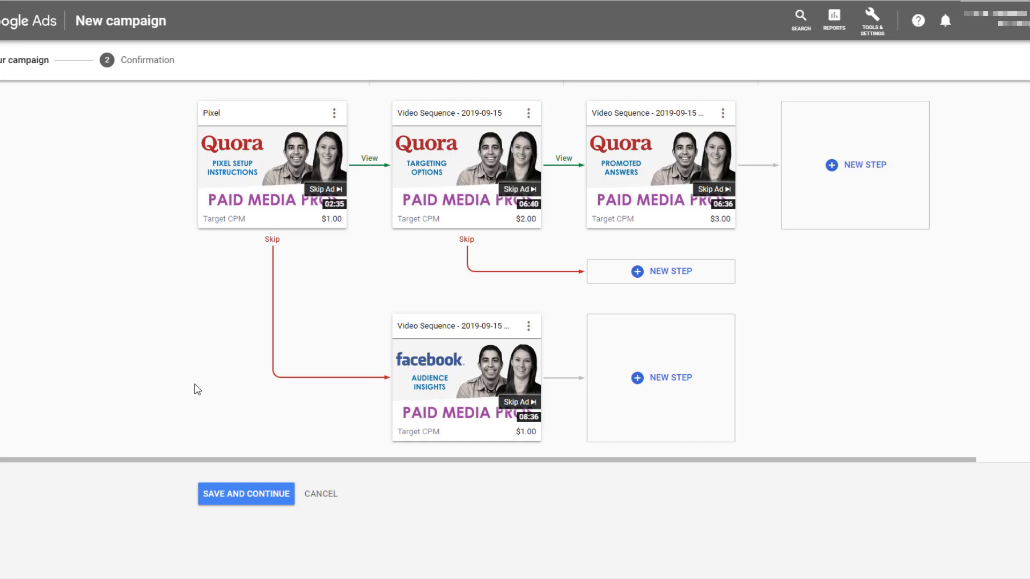
{"action": "left_click", "coordinate": [236, 493]}
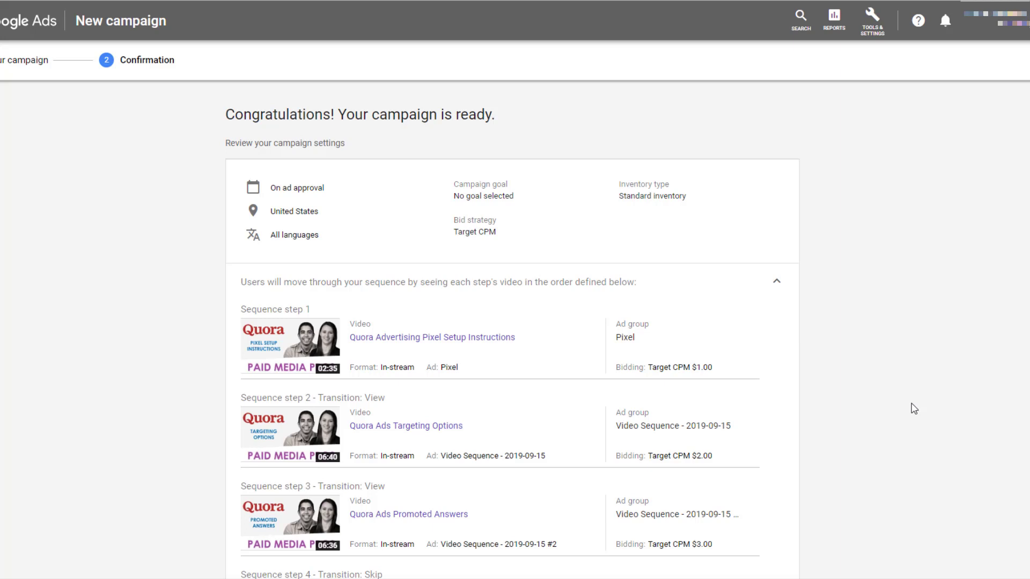
Review the saved campaign confirmation and continue to its ad groups list showing Pixel and three sequence ad groups.
{"action": "scroll", "coordinate": [914, 408], "scroll_direction": "down", "scroll_amount": 2}
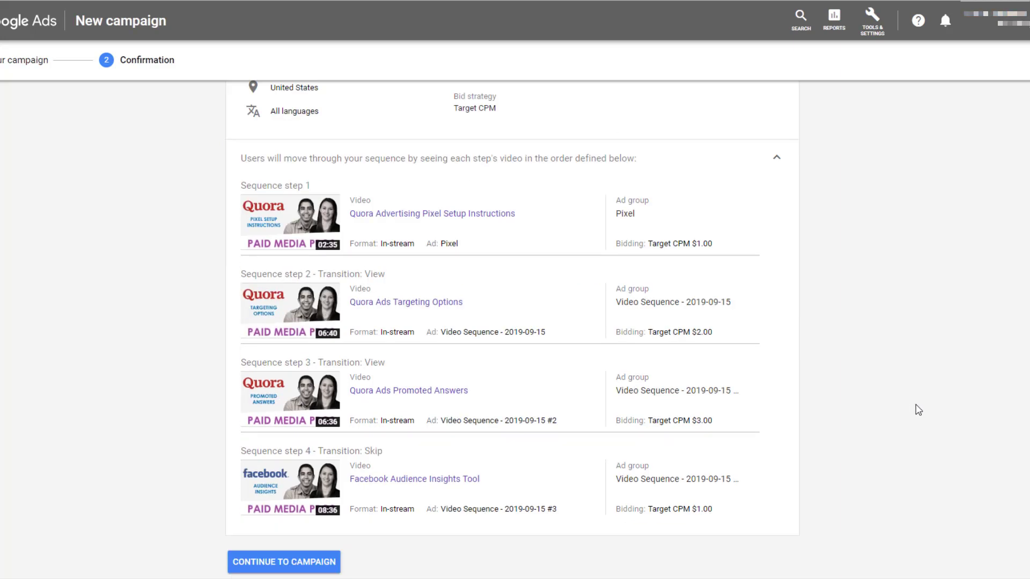
{"action": "scroll", "coordinate": [918, 410], "scroll_direction": "down", "scroll_amount": 1}
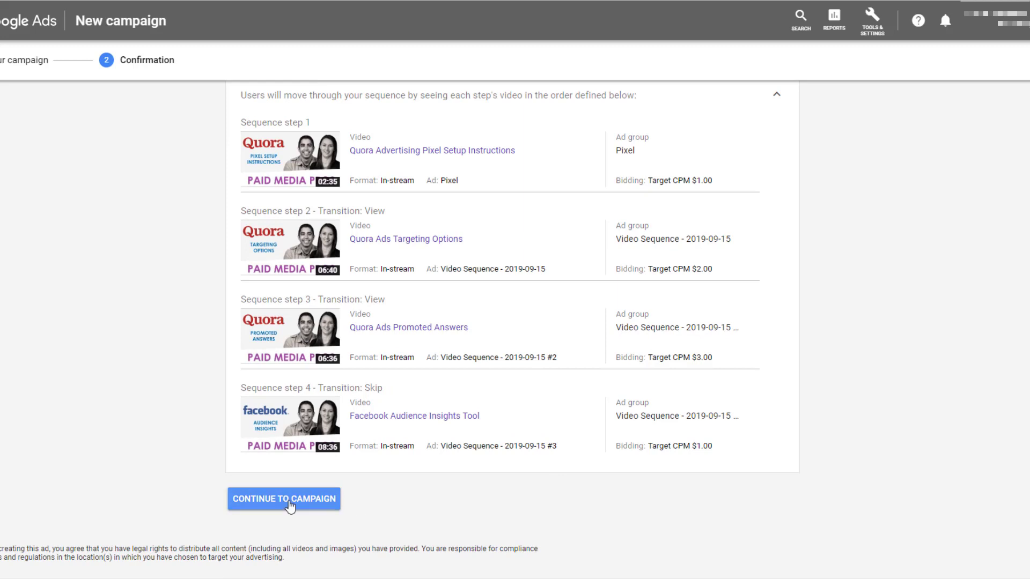
{"action": "left_click", "coordinate": [289, 505]}
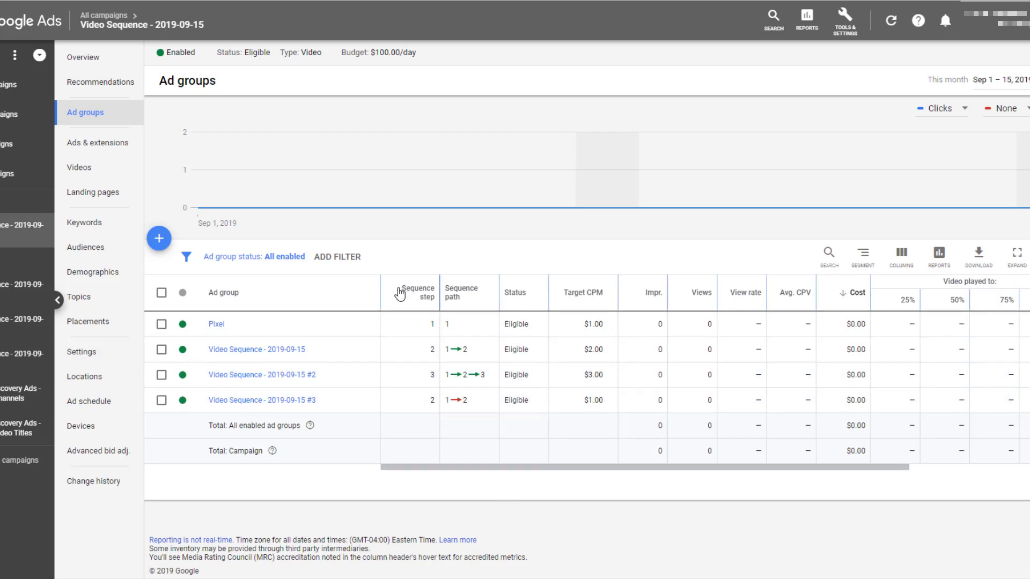
{"action": "mouse_move", "coordinate": [485, 295]}
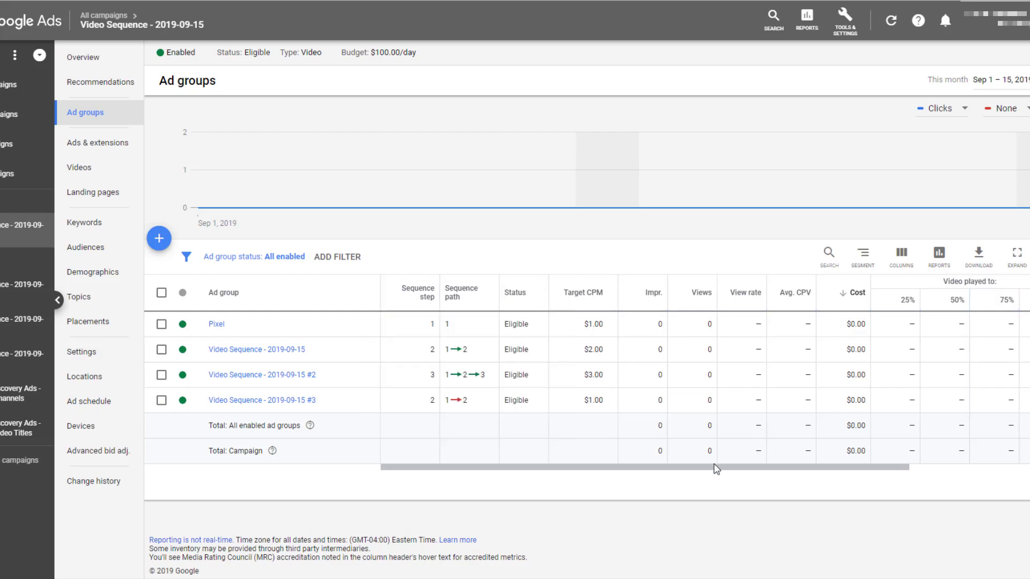
{"action": "left_click_drag", "start_coordinate": [801, 468], "coordinate": [962, 484]}
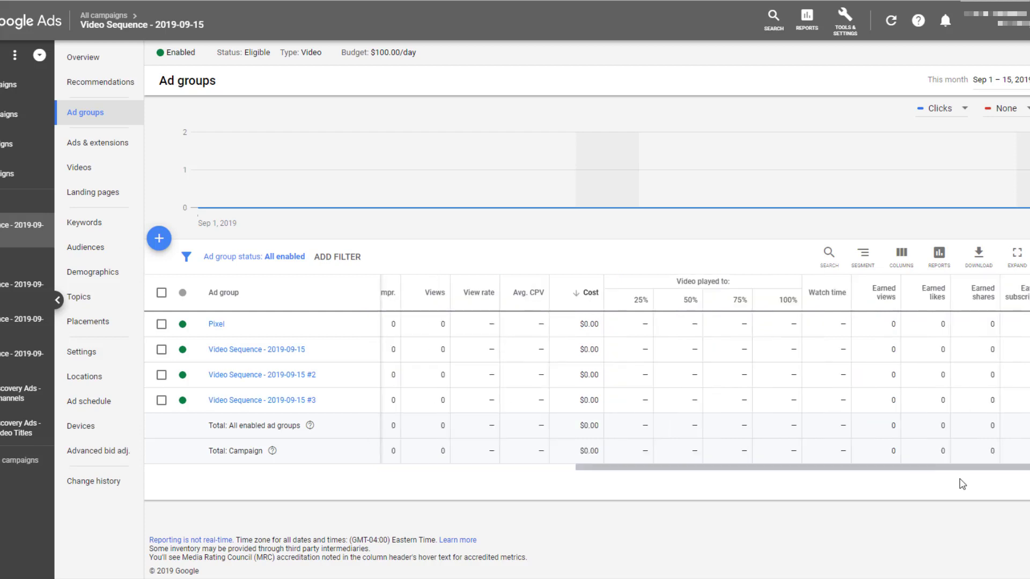